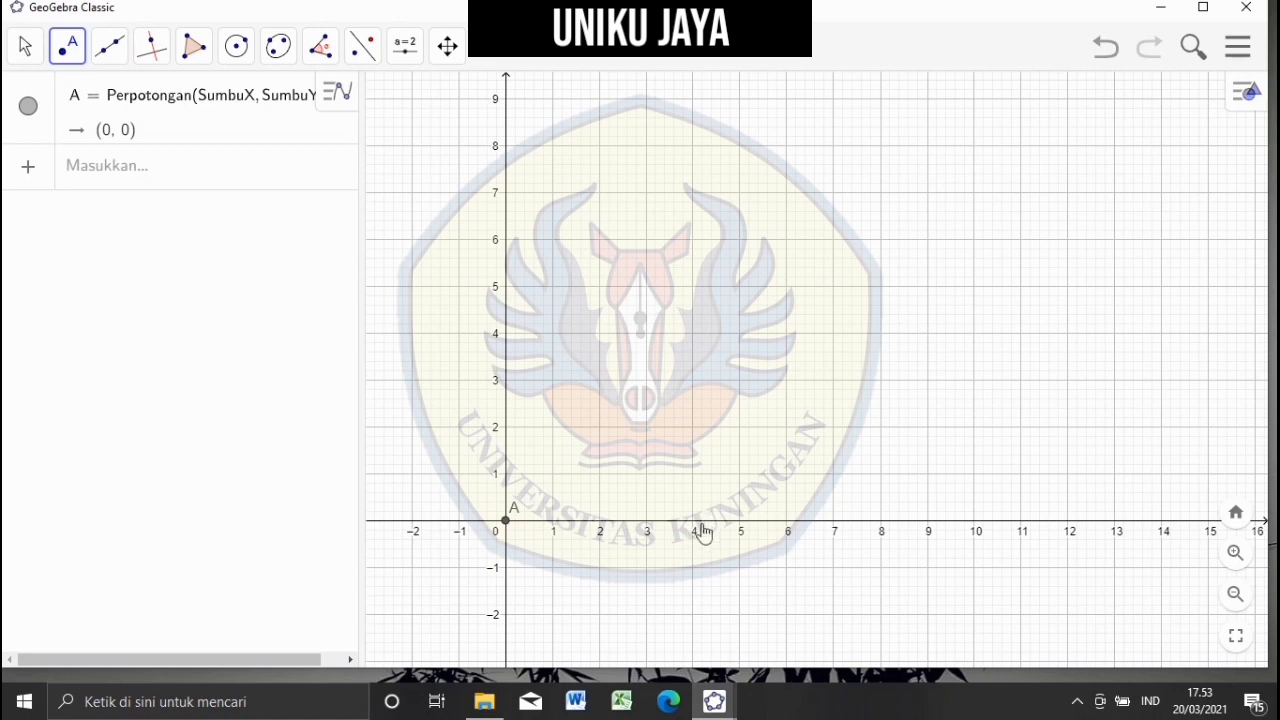
- Place three points at (4, 0), (4, 3) and (0, 3) as the remaining corners of a rectangle
click(695, 521)
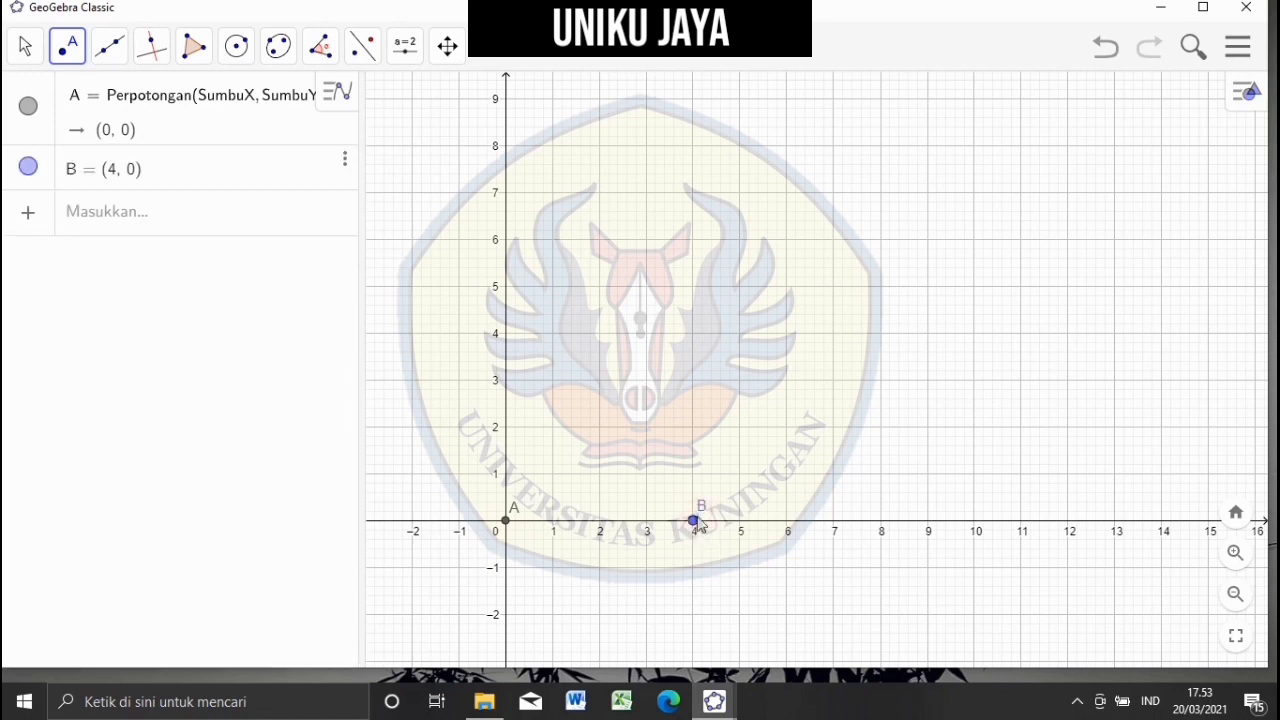
click(693, 381)
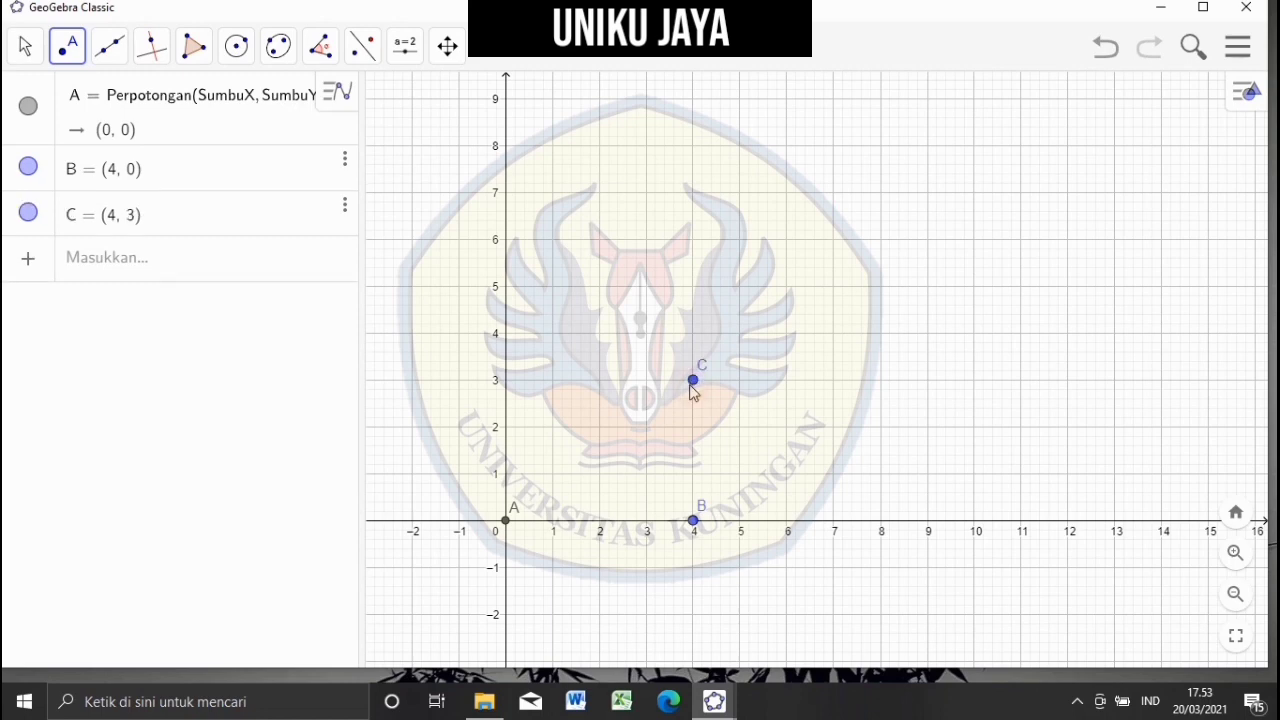
click(506, 381)
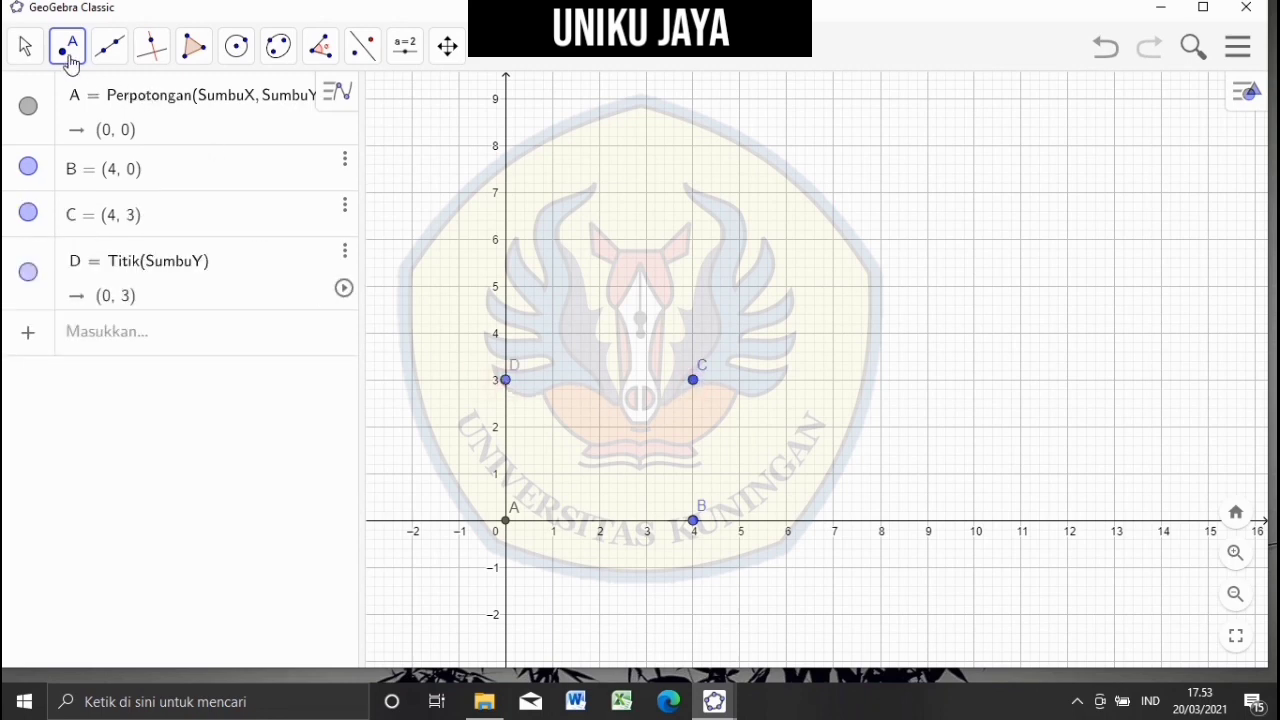
- Draw segments between two points for all four rectangle sides: AB, BC, CD and DA
click(109, 48)
click(150, 152)
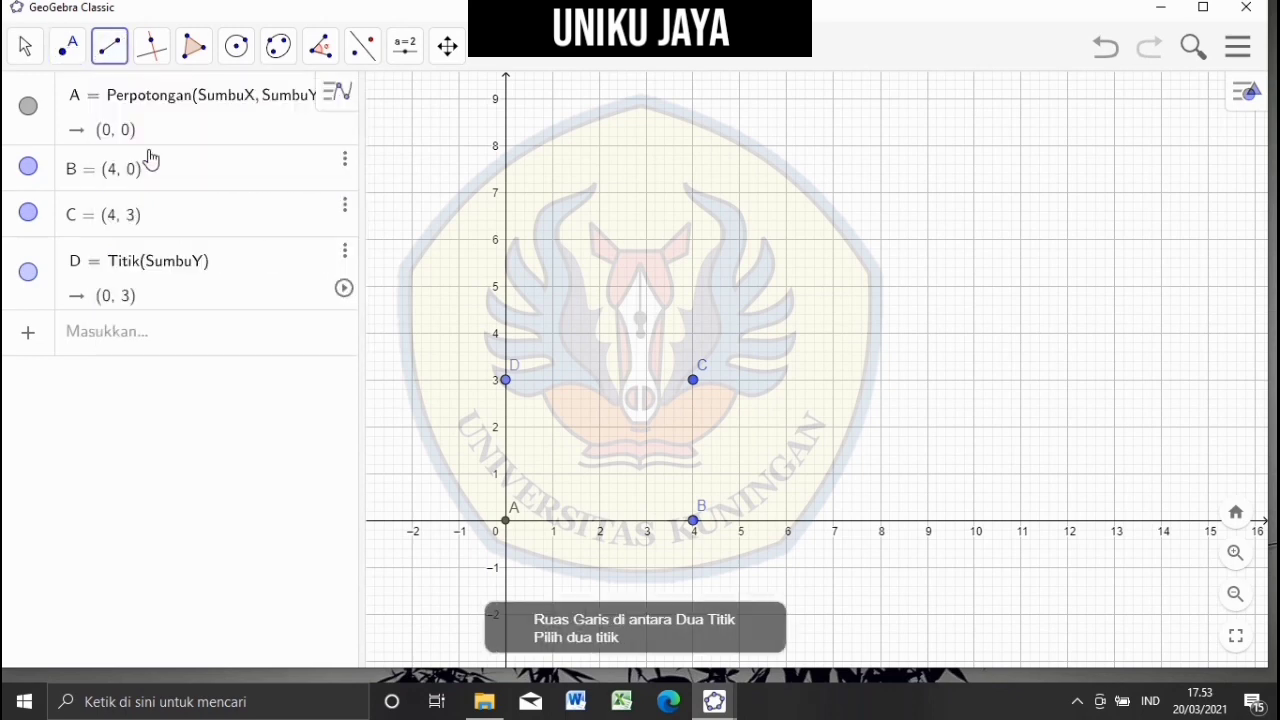
click(506, 522)
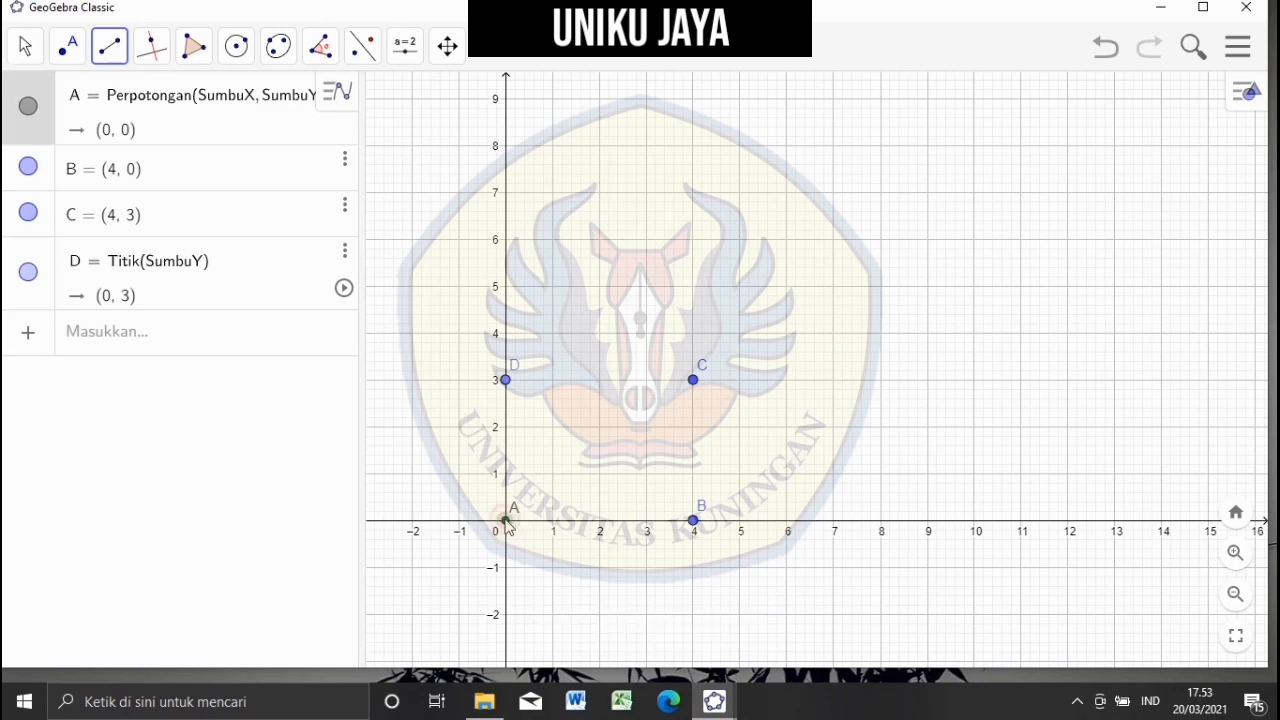
click(693, 521)
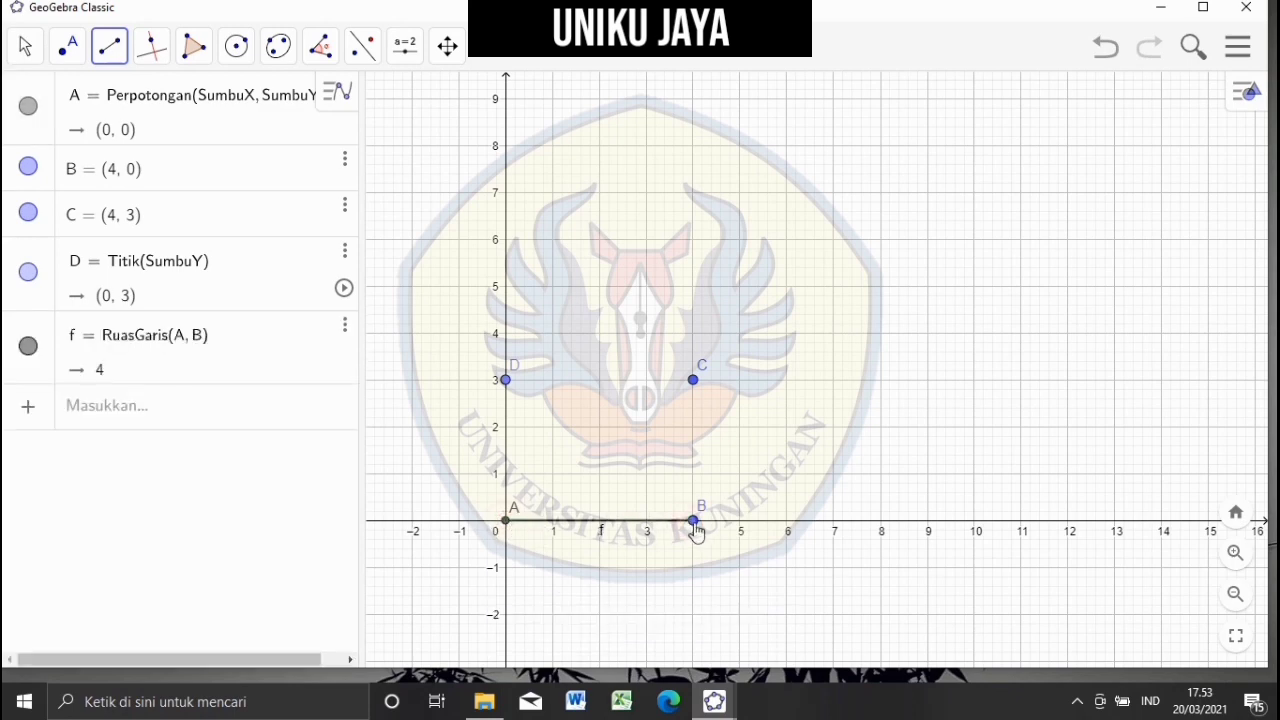
click(693, 521)
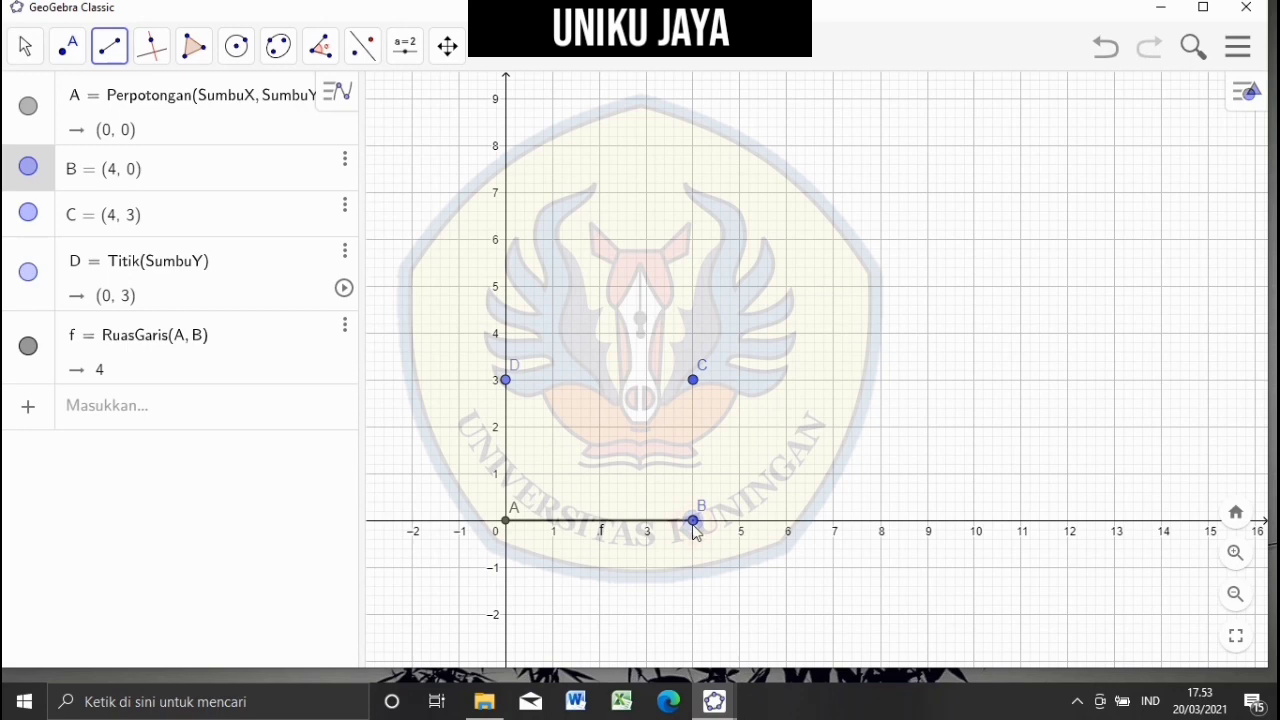
click(693, 380)
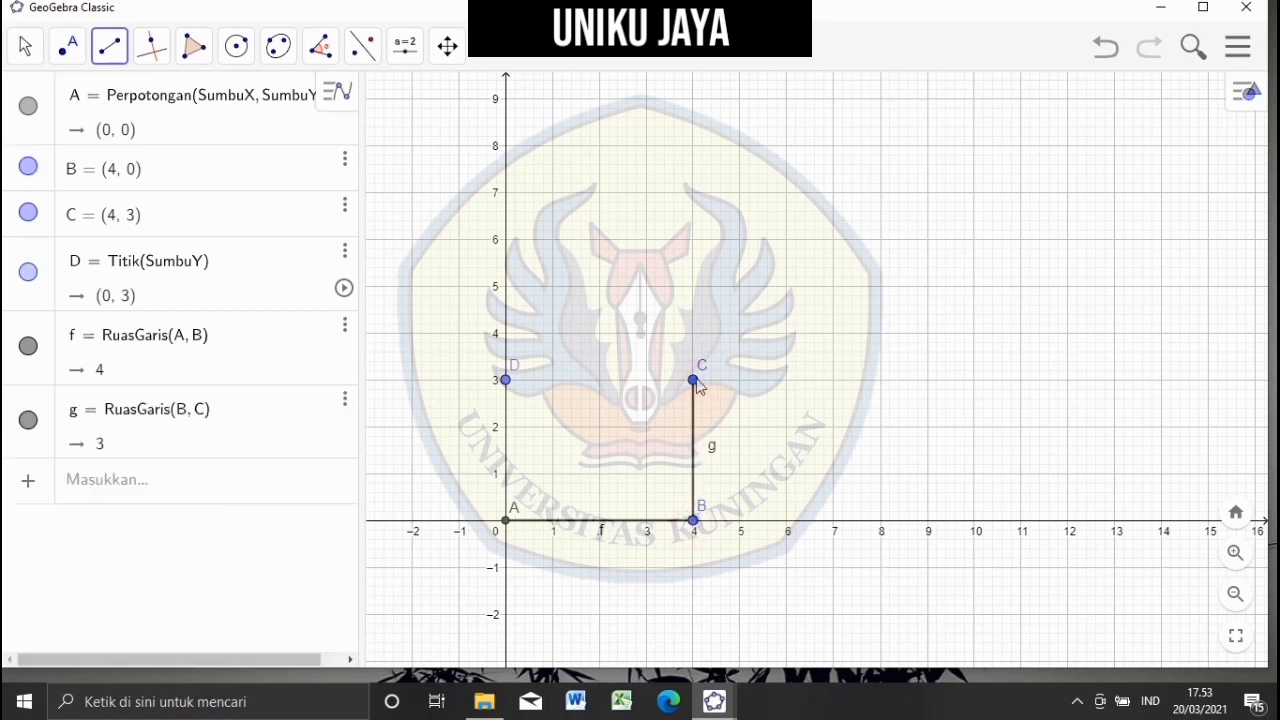
click(695, 382)
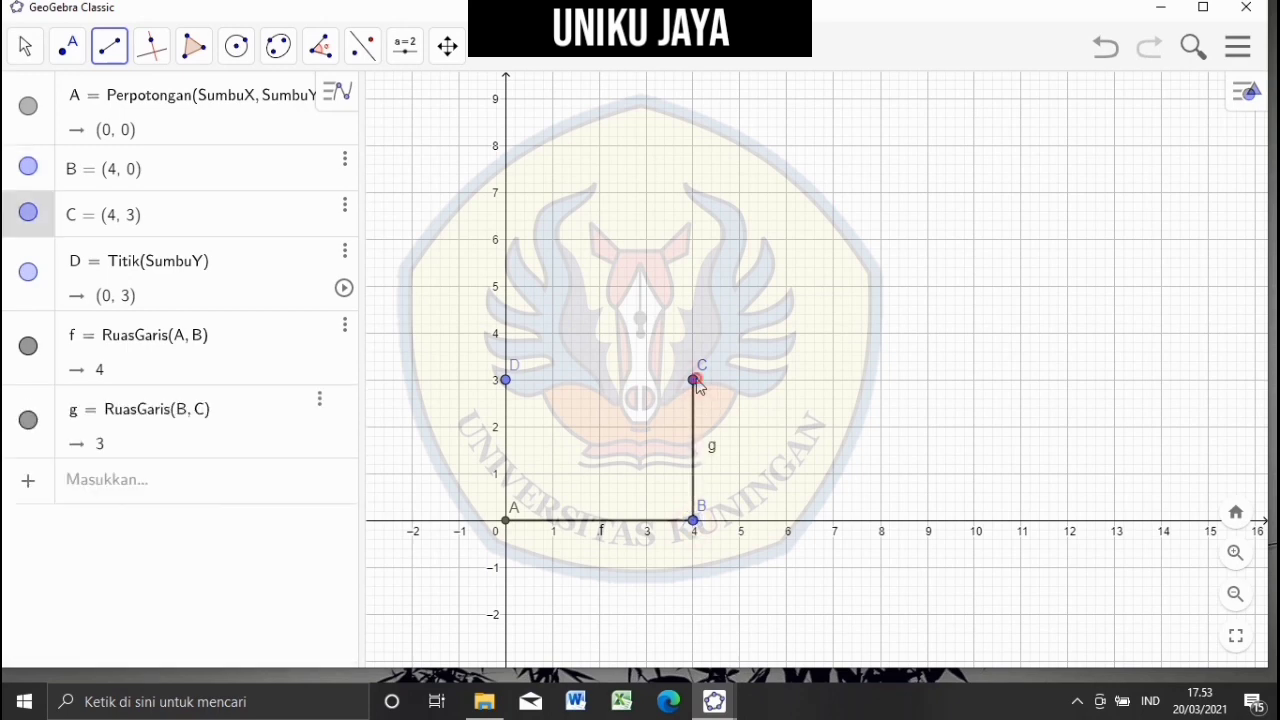
click(506, 381)
click(506, 381)
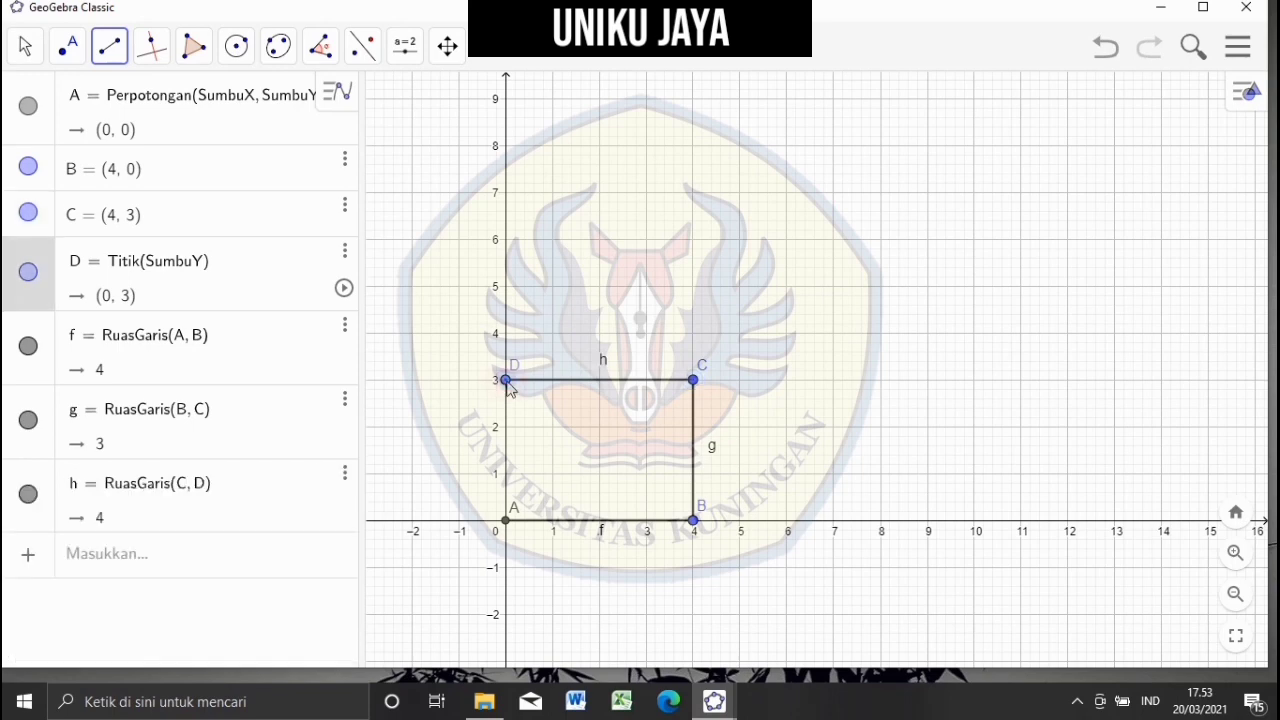
click(504, 520)
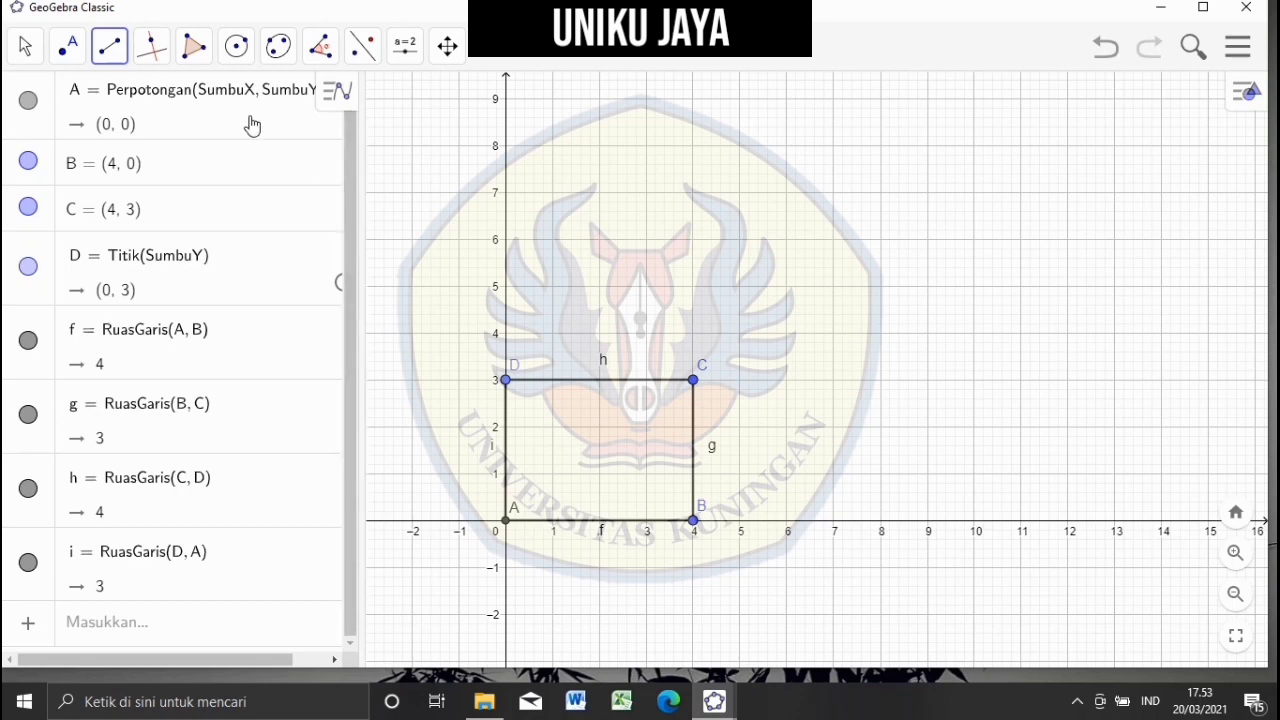
- Create a polygon through the corner points A, B, C and D, closing it at A
click(194, 47)
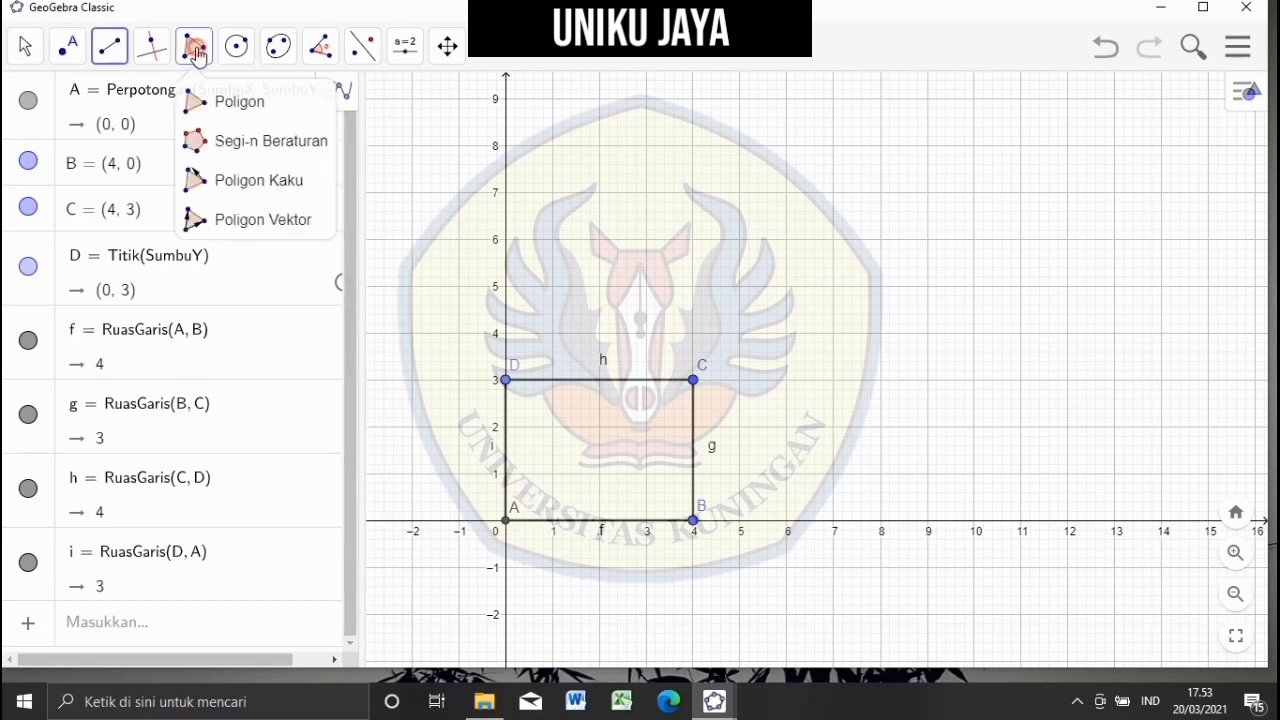
click(218, 99)
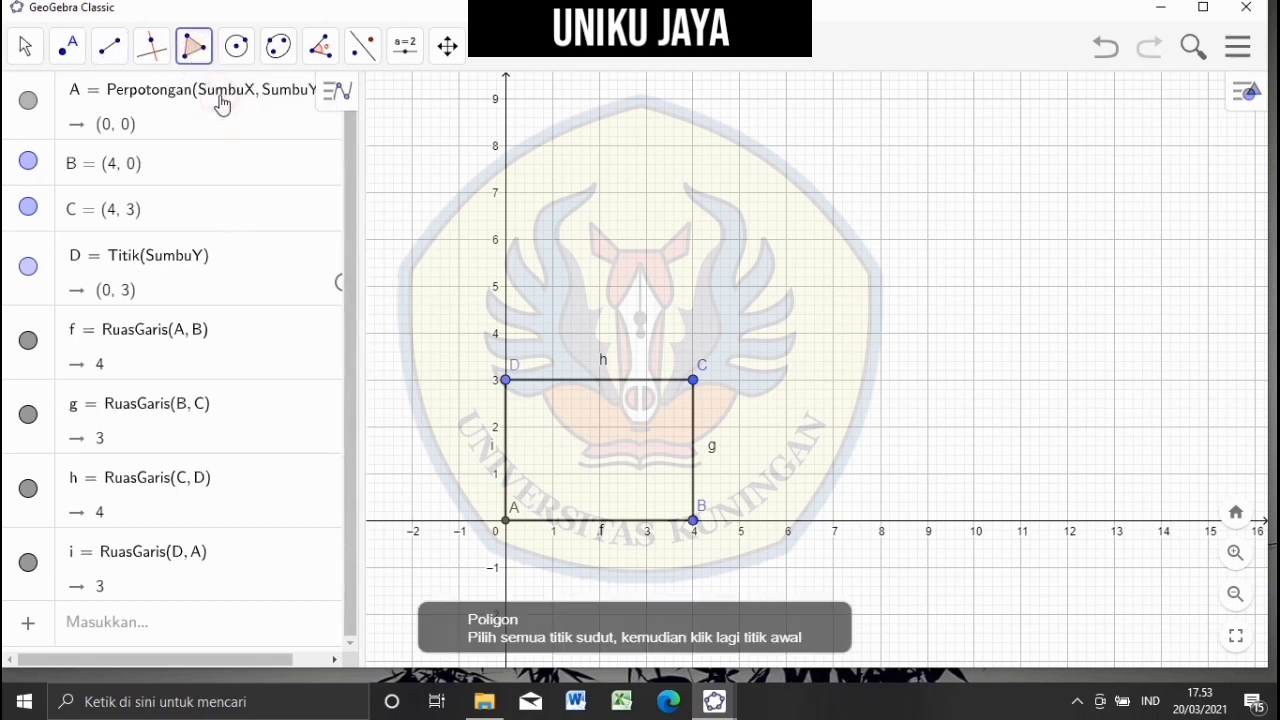
click(505, 521)
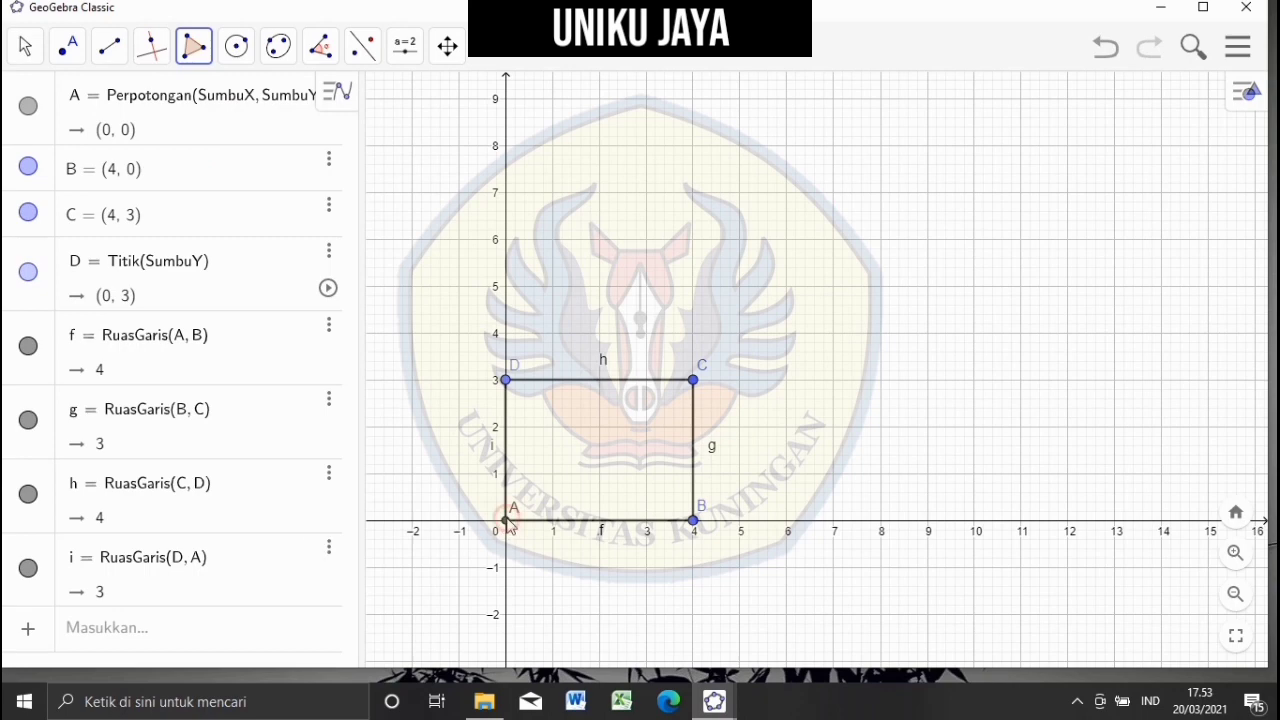
click(694, 521)
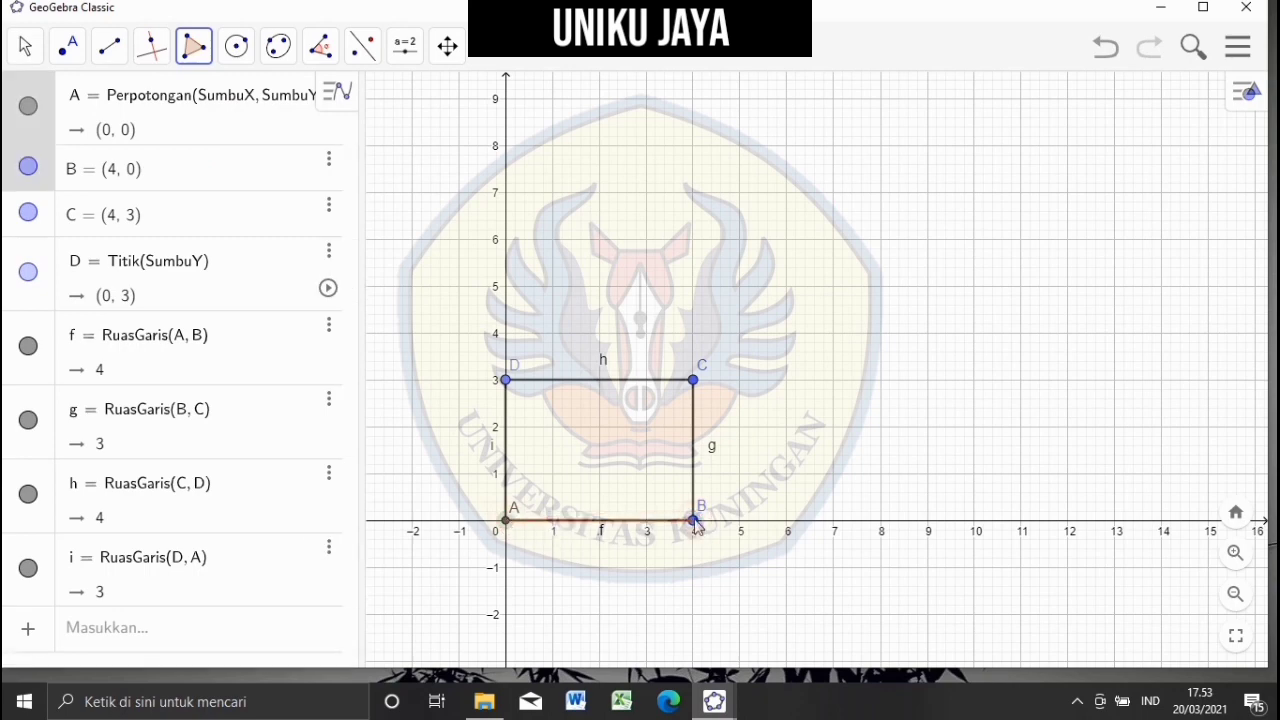
click(693, 381)
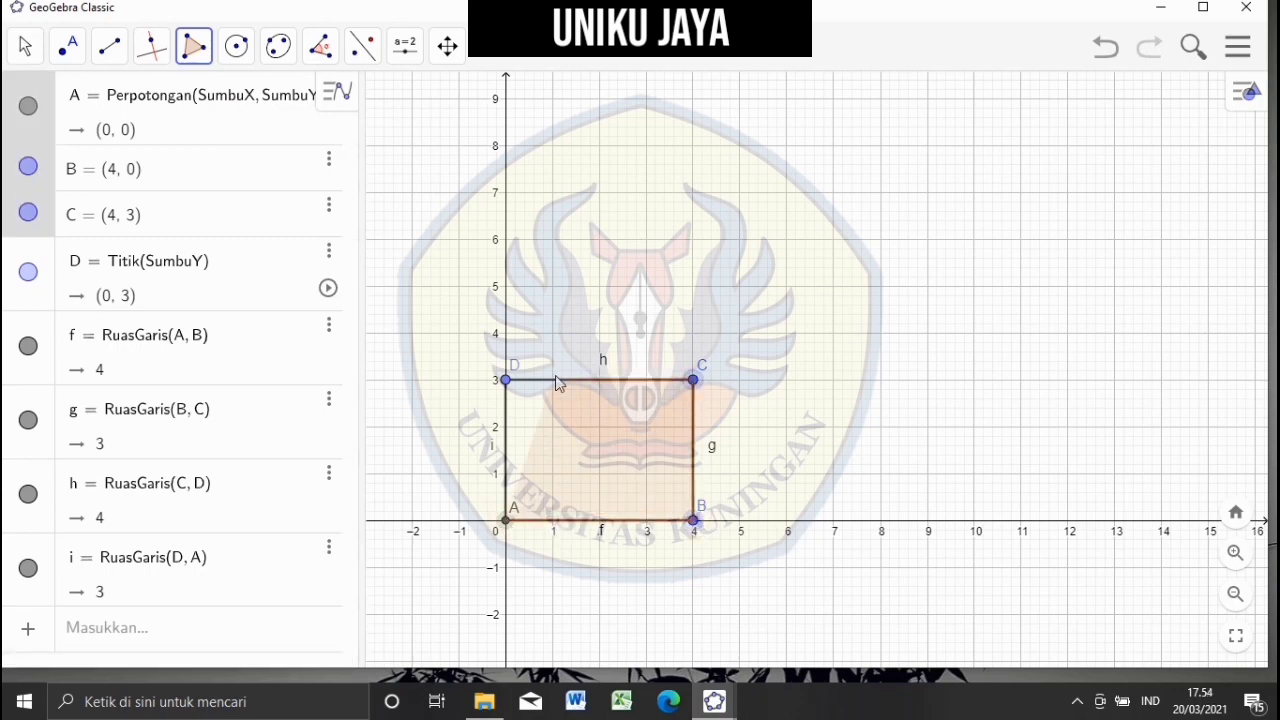
click(505, 383)
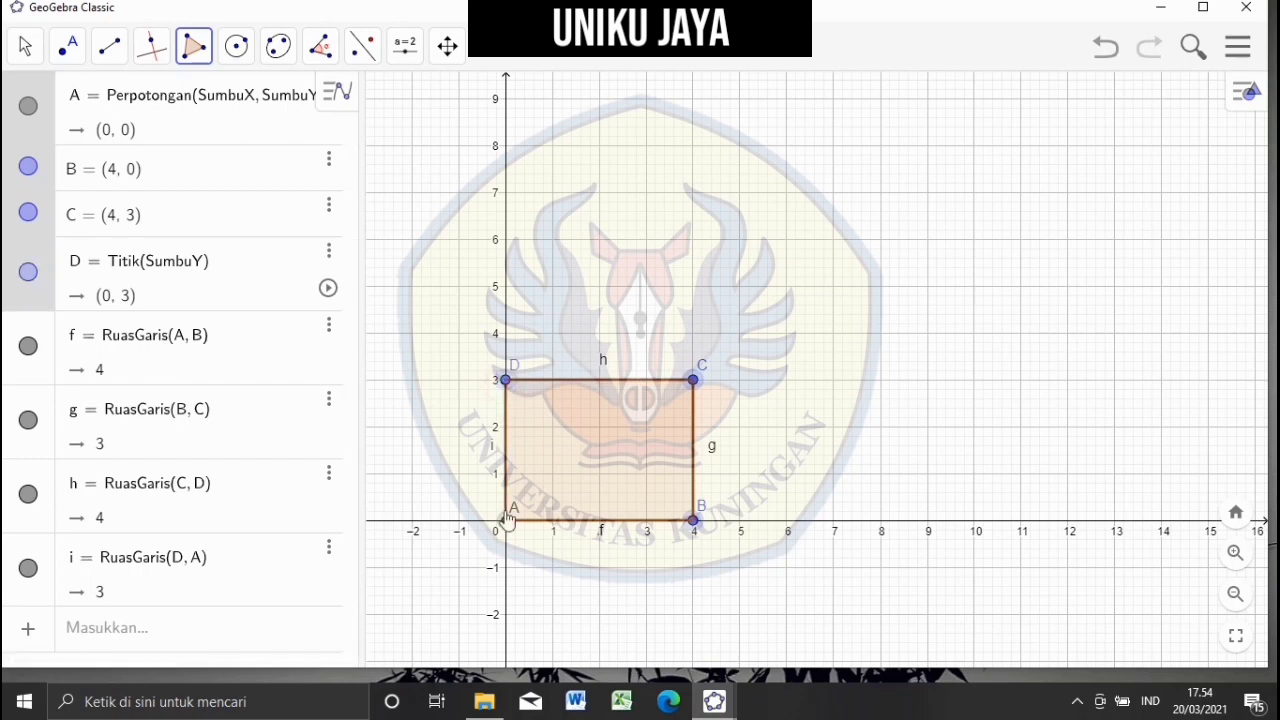
click(506, 524)
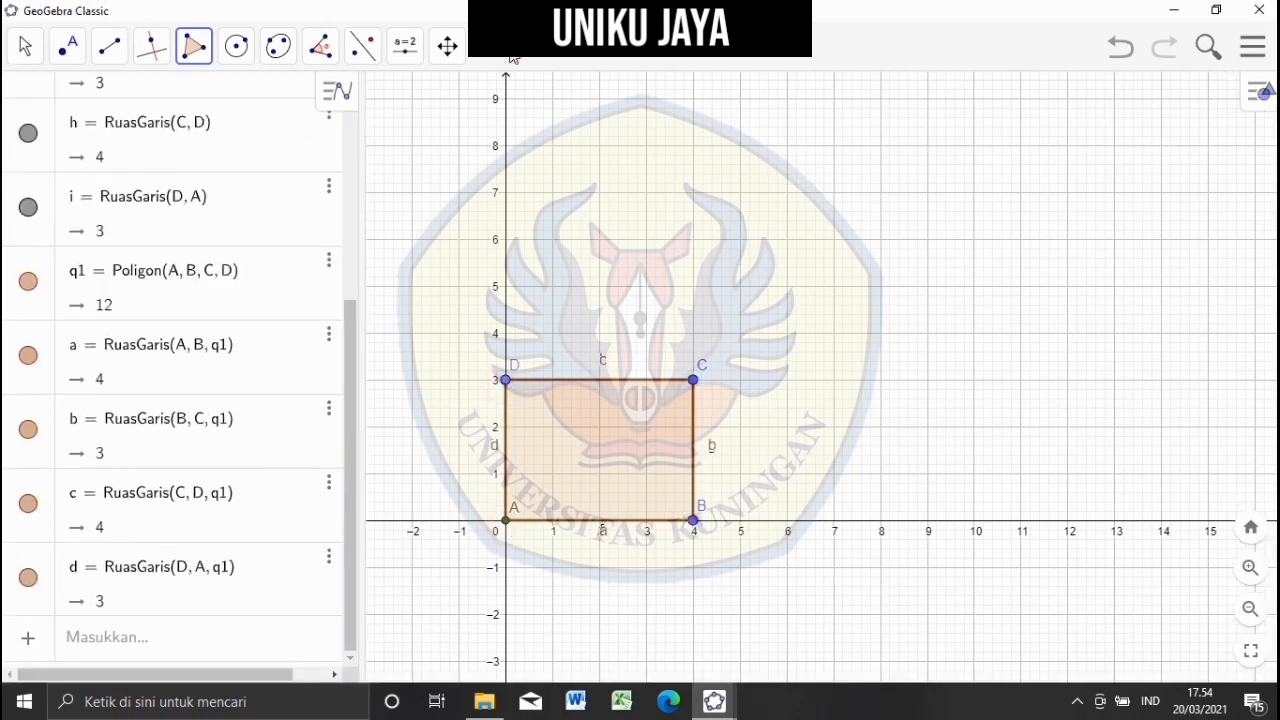
- Show the 3D graphics view beside the 2D view and widen it
click(338, 93)
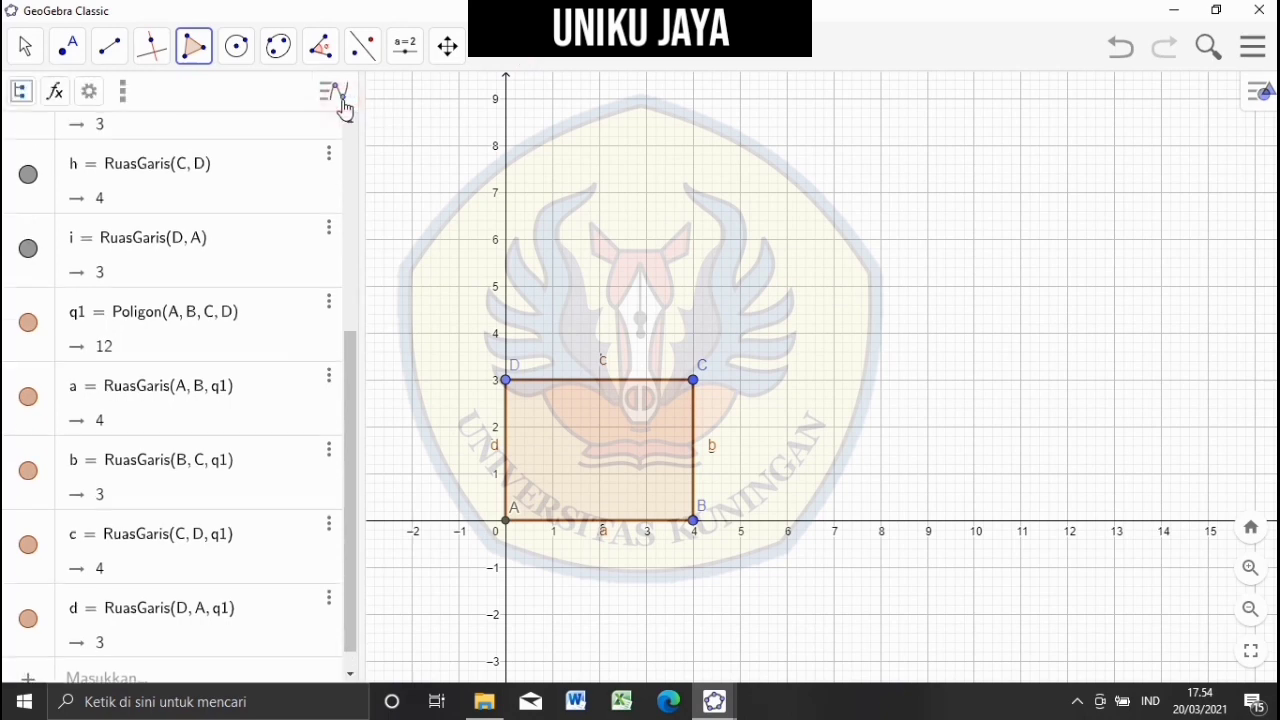
click(122, 95)
click(183, 222)
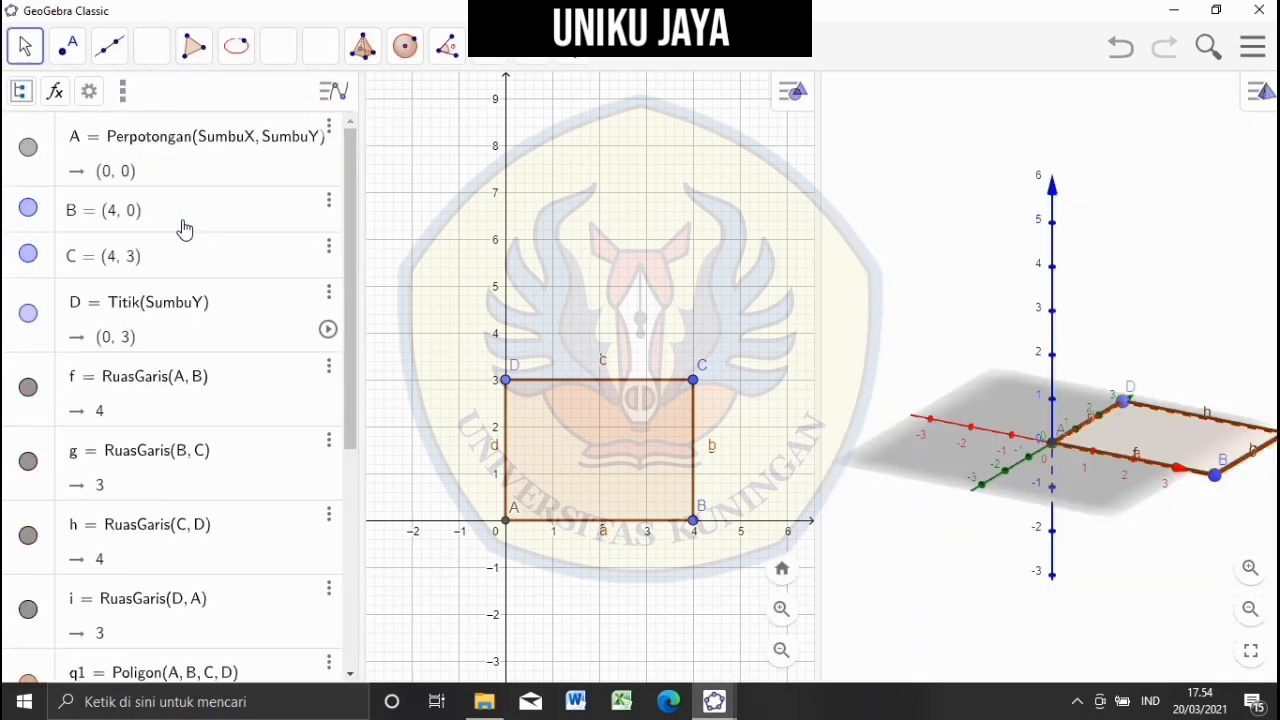
drag(816, 398, 731, 427)
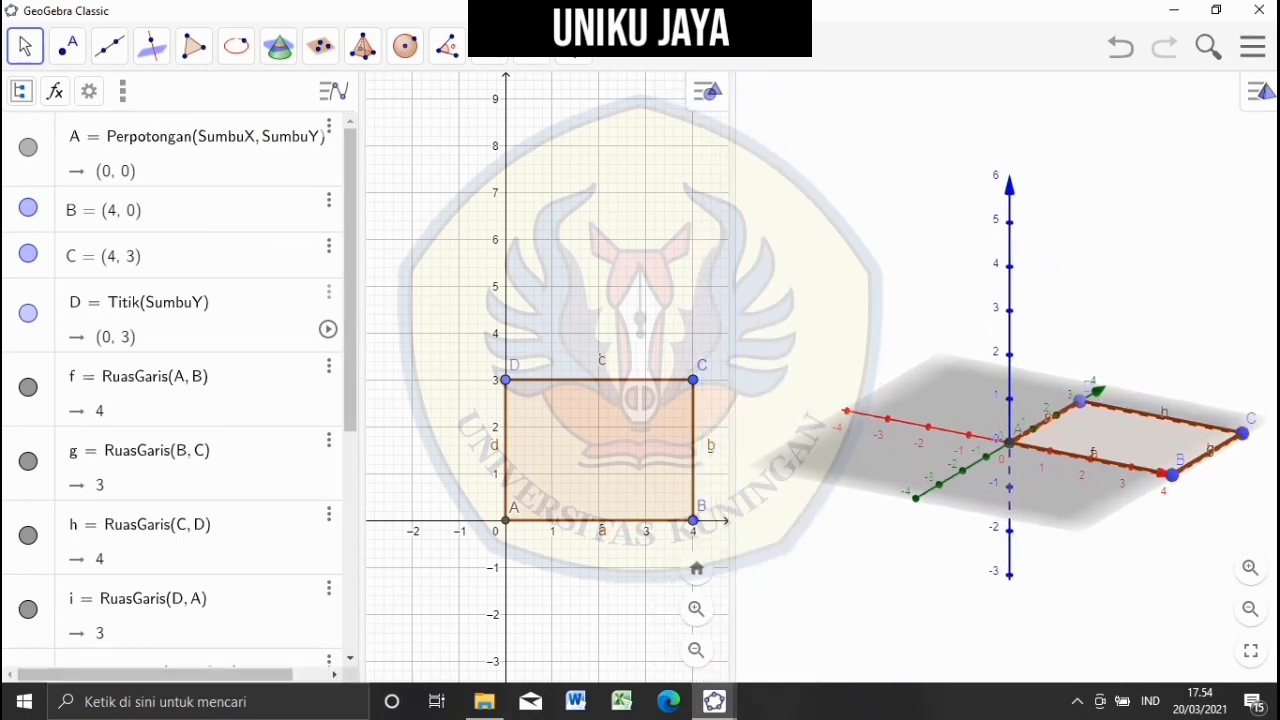
- Reposition and shrink the rectangle's display in the 2D view, and narrow that view to give the 3D view more room
click(577, 57)
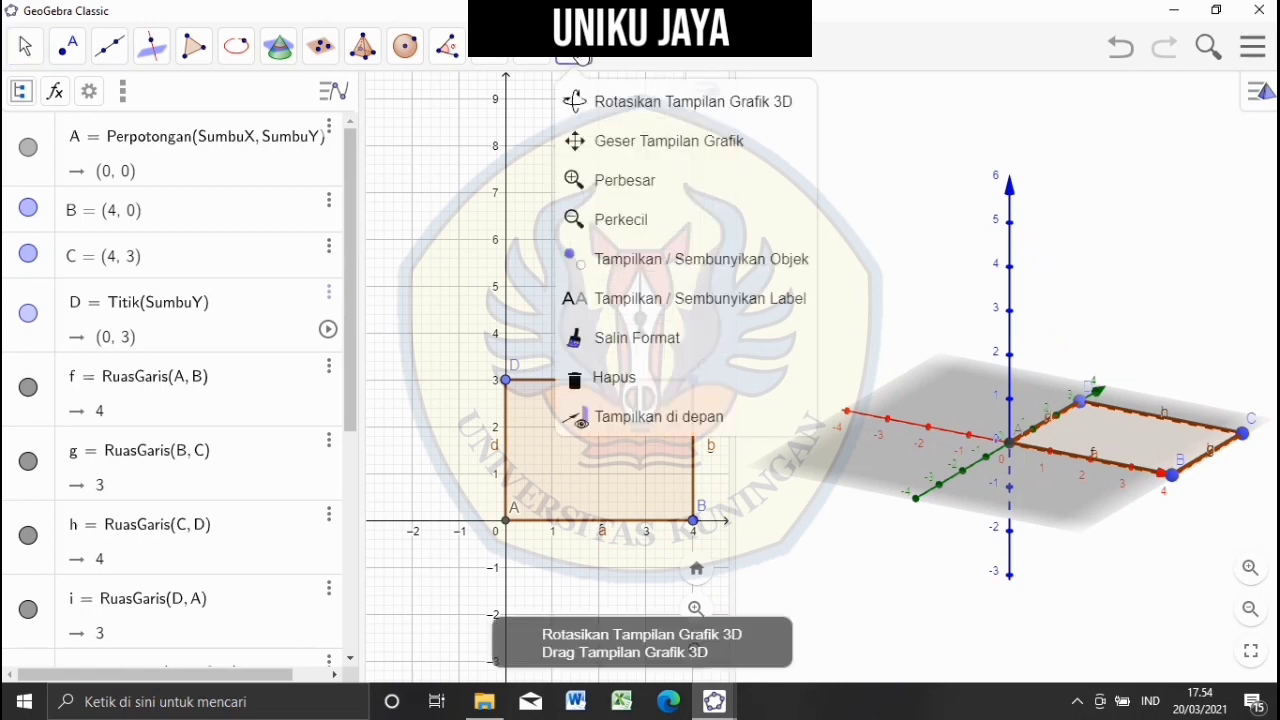
click(607, 144)
drag(450, 432, 364, 436)
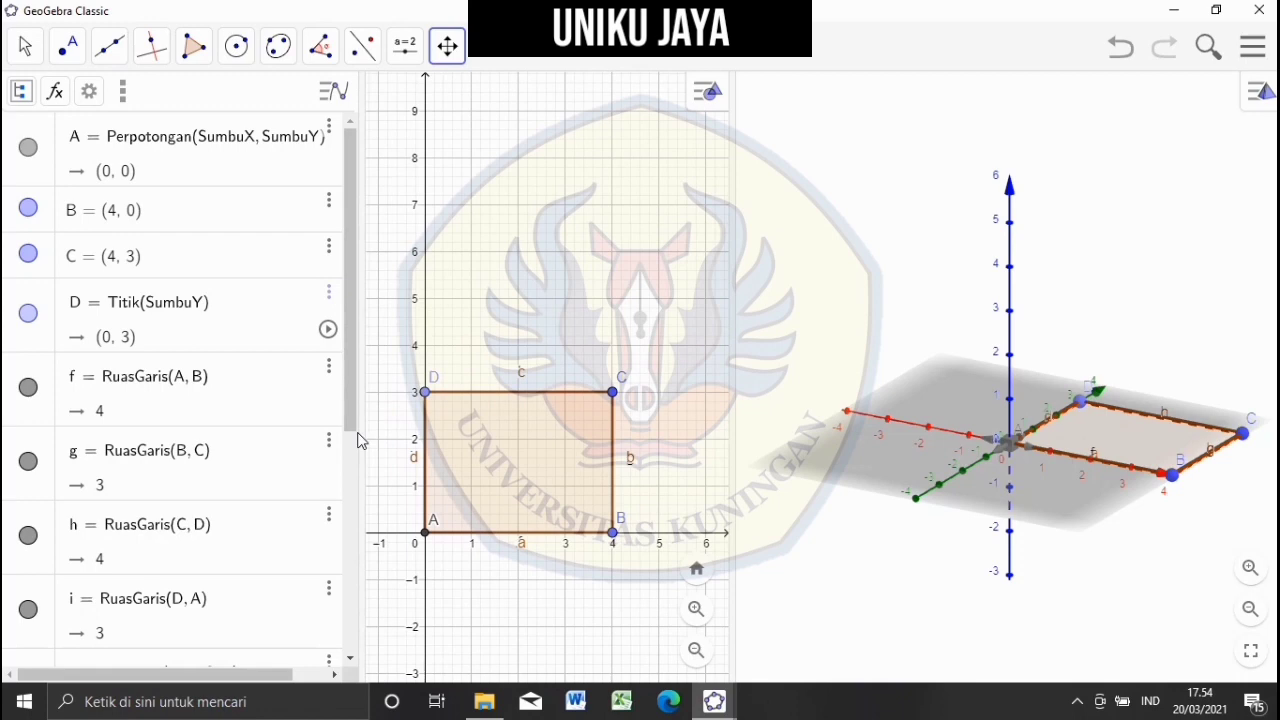
click(690, 648)
drag(508, 537, 480, 541)
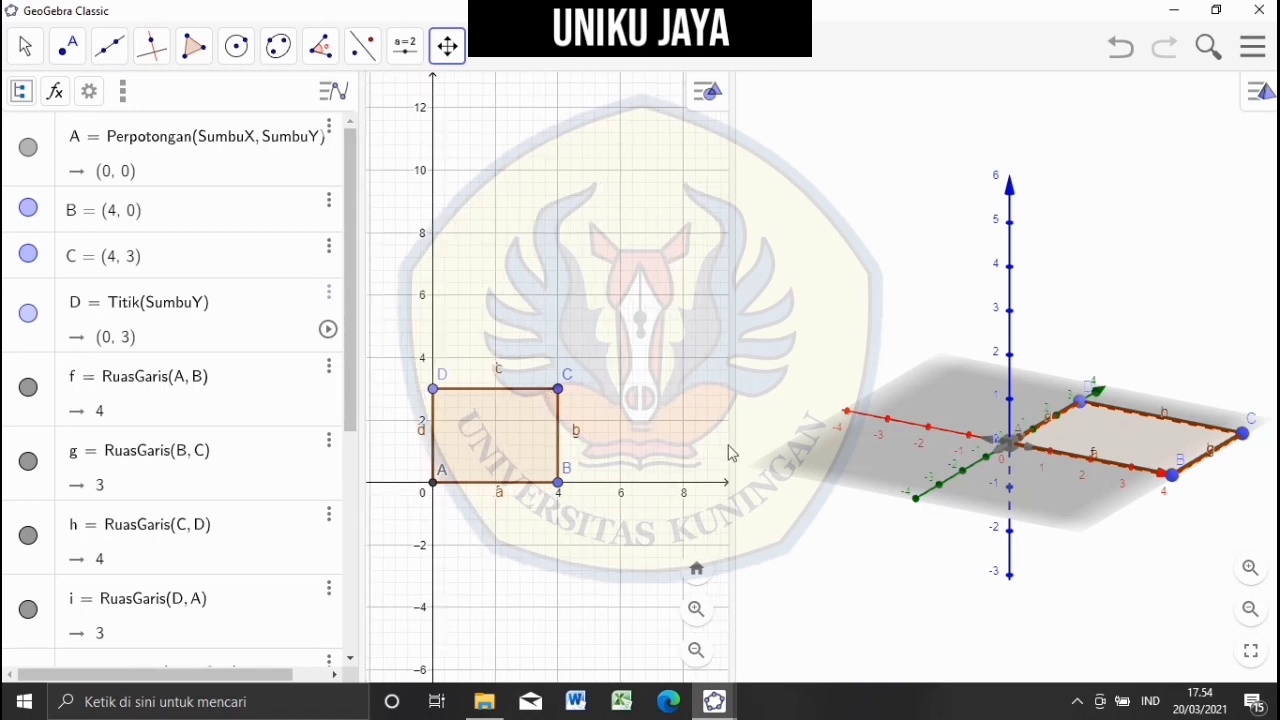
drag(732, 447, 634, 453)
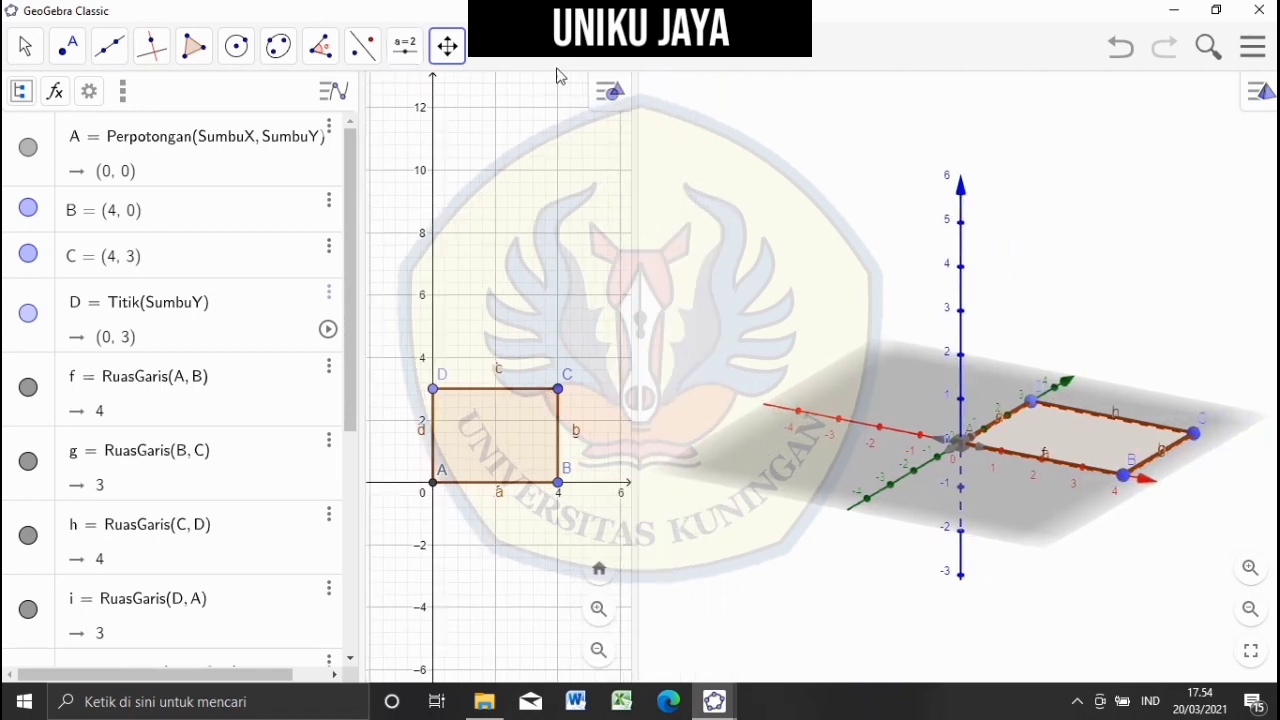
- Hide the grid and the axes in the 2D graphics view
click(601, 93)
click(431, 100)
click(435, 128)
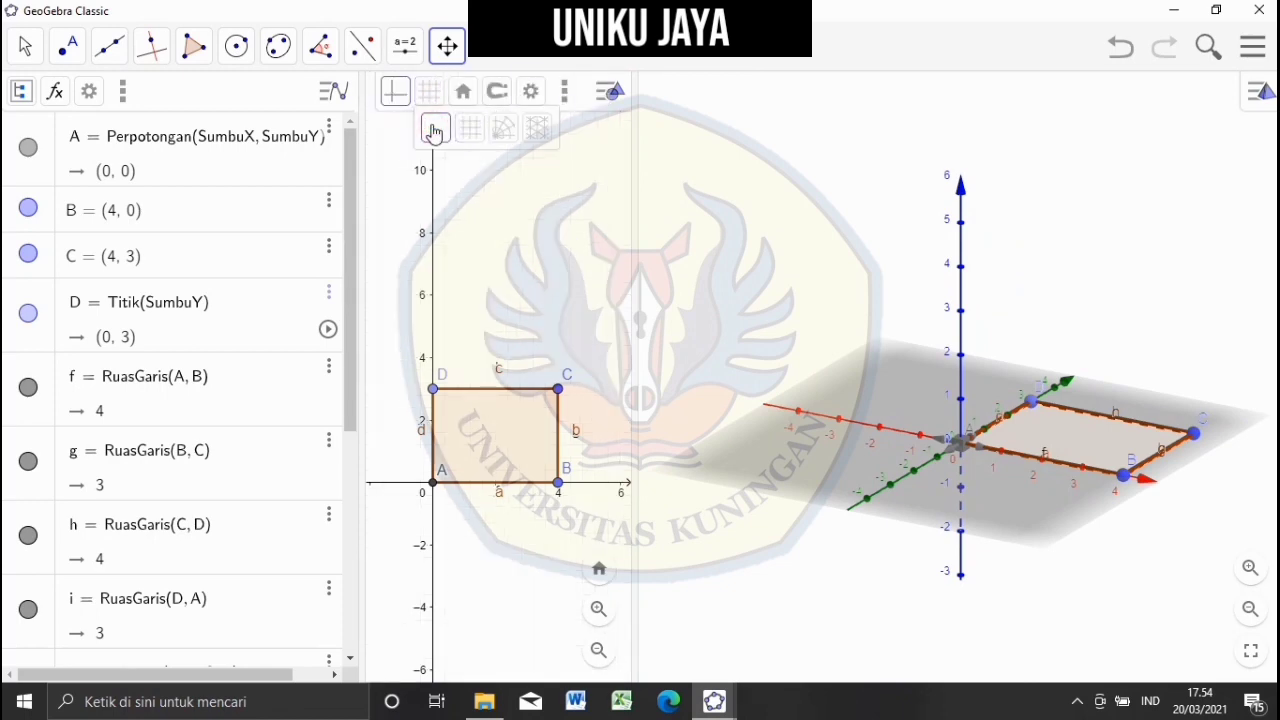
click(396, 104)
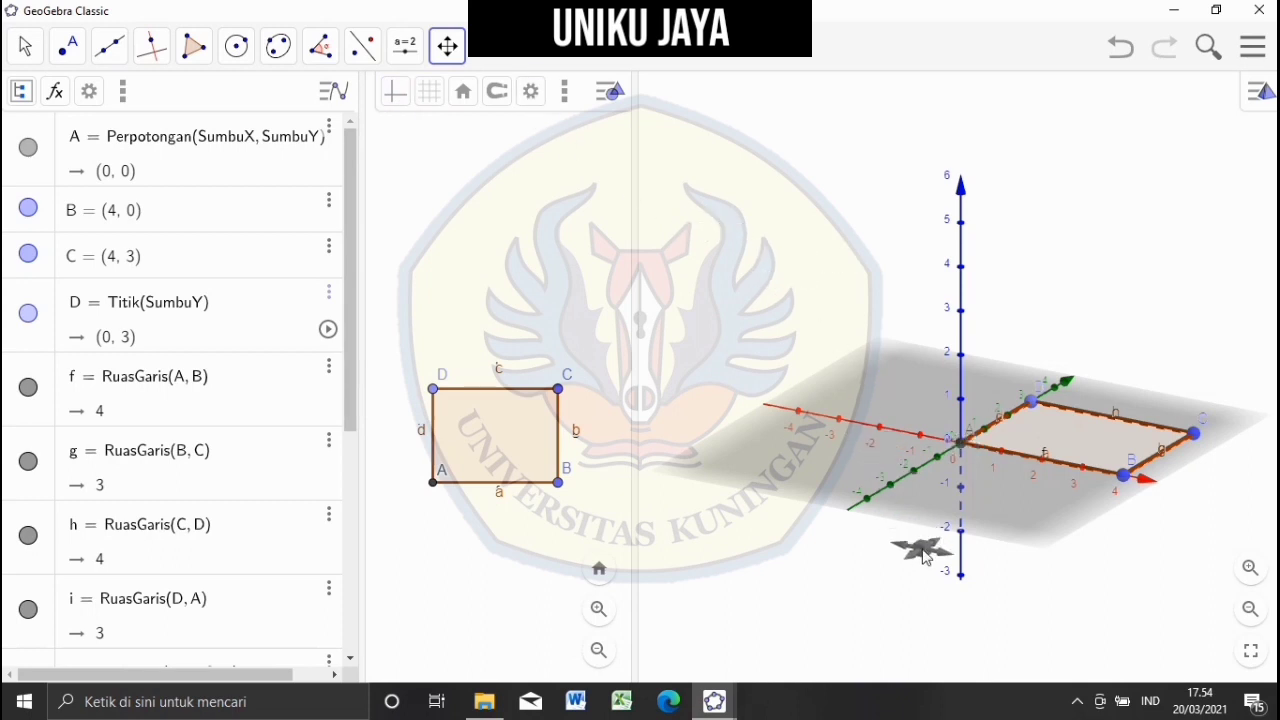
- Hide the axes and the base plane in the 3D graphics view
drag(923, 555, 746, 590)
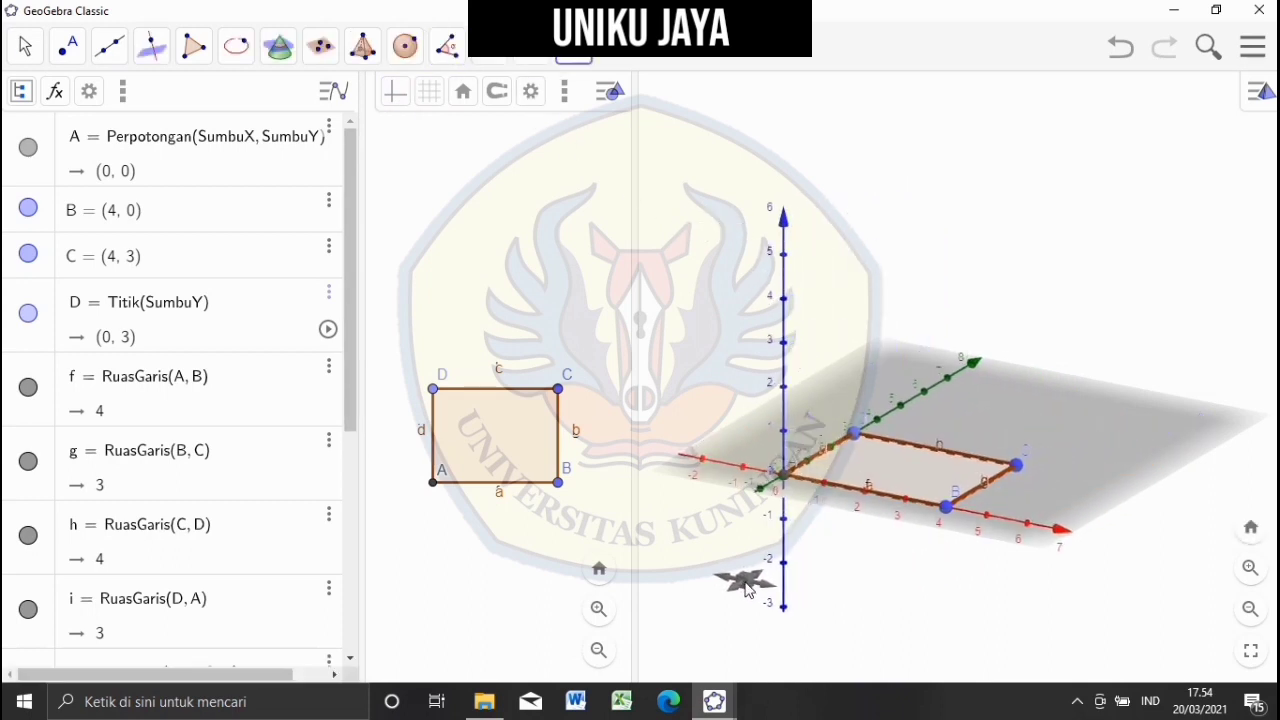
click(1266, 88)
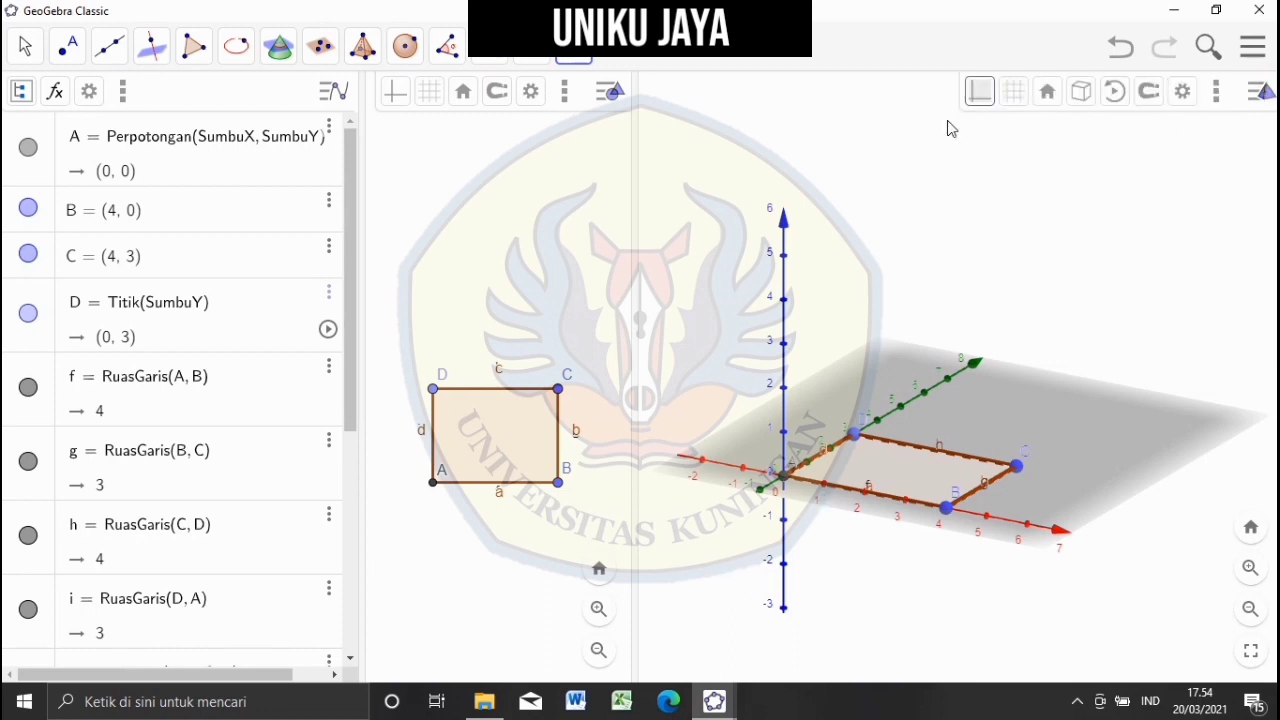
click(980, 92)
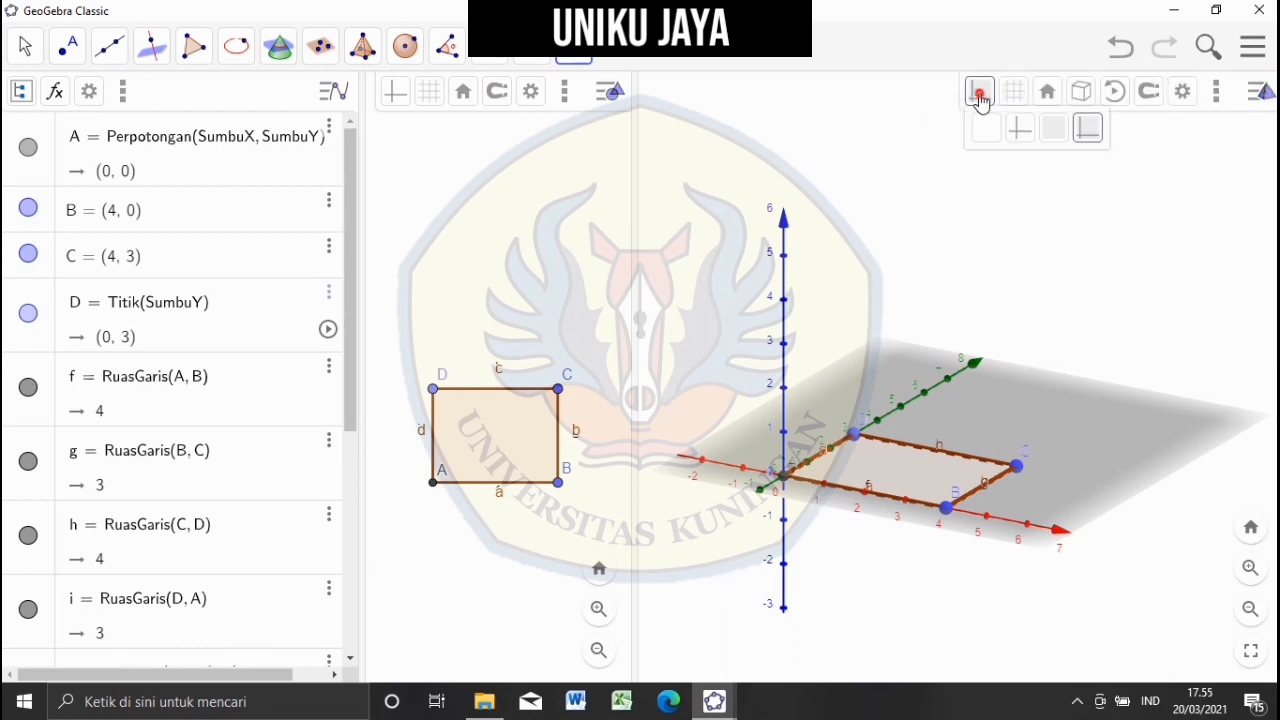
click(985, 129)
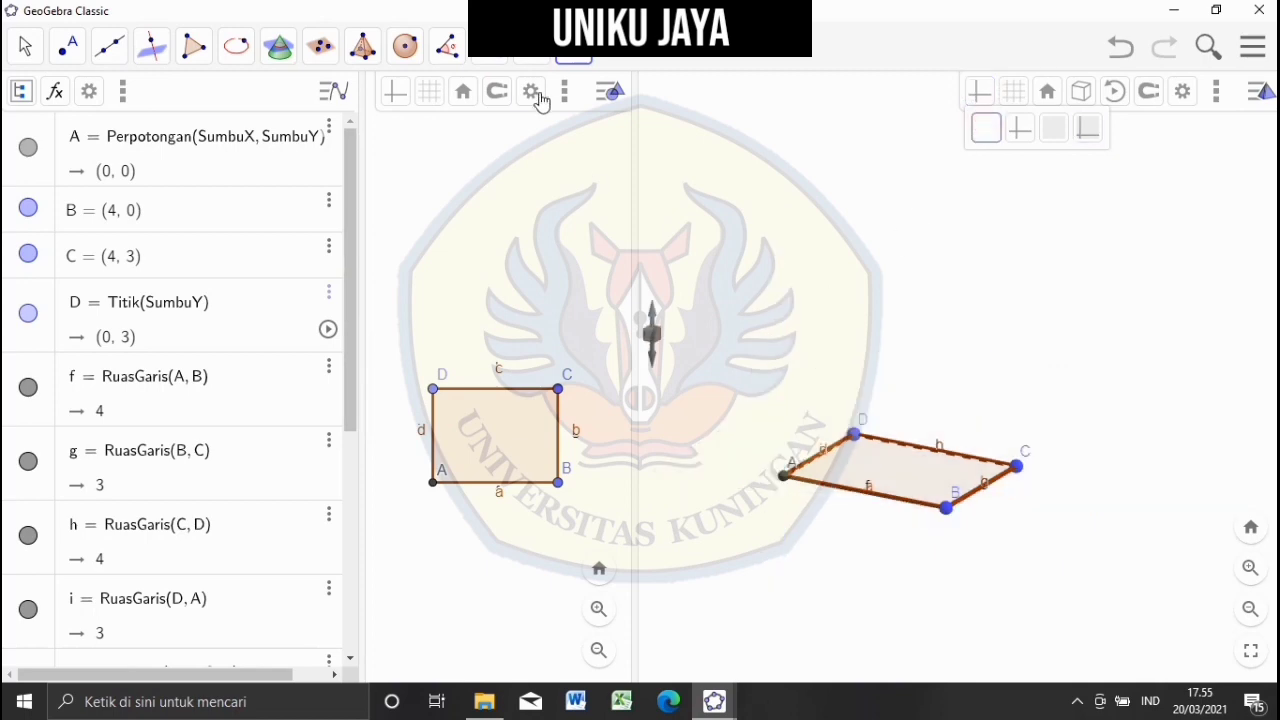
- Extrude rectangle ABCD into a prism with a height of 2 in the 3D view
click(24, 46)
mouse_move(367, 57)
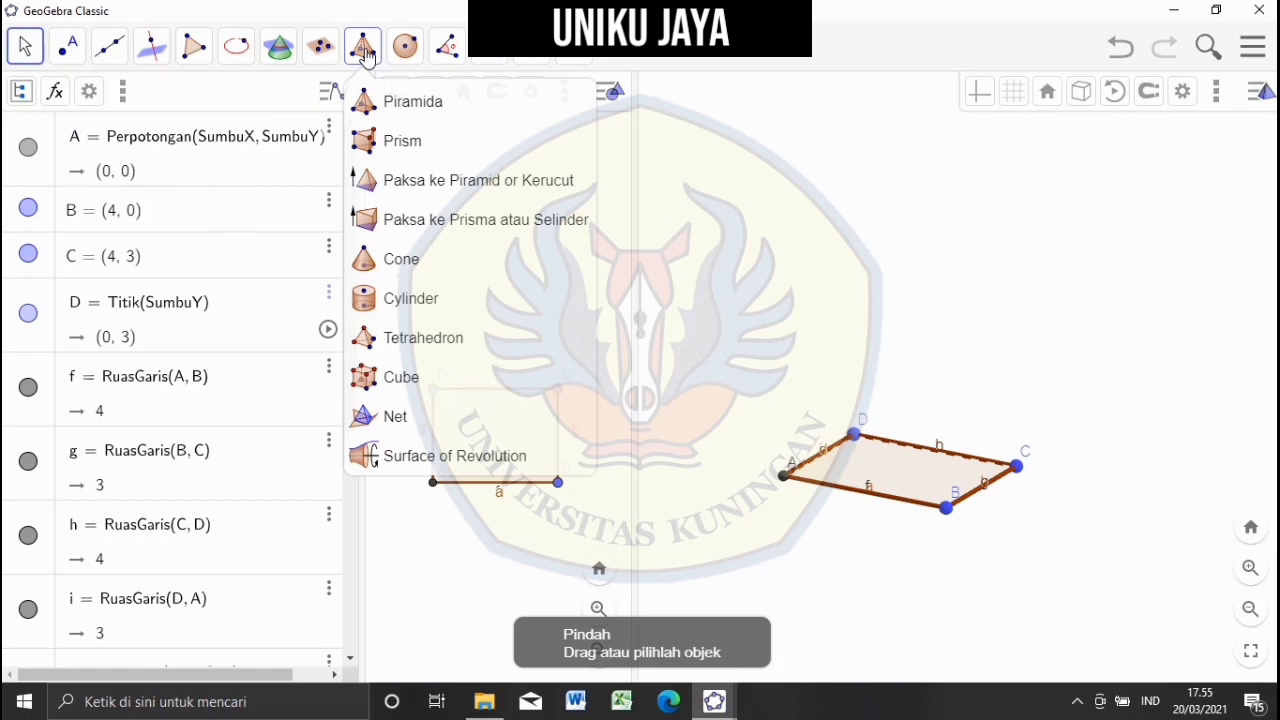
click(432, 226)
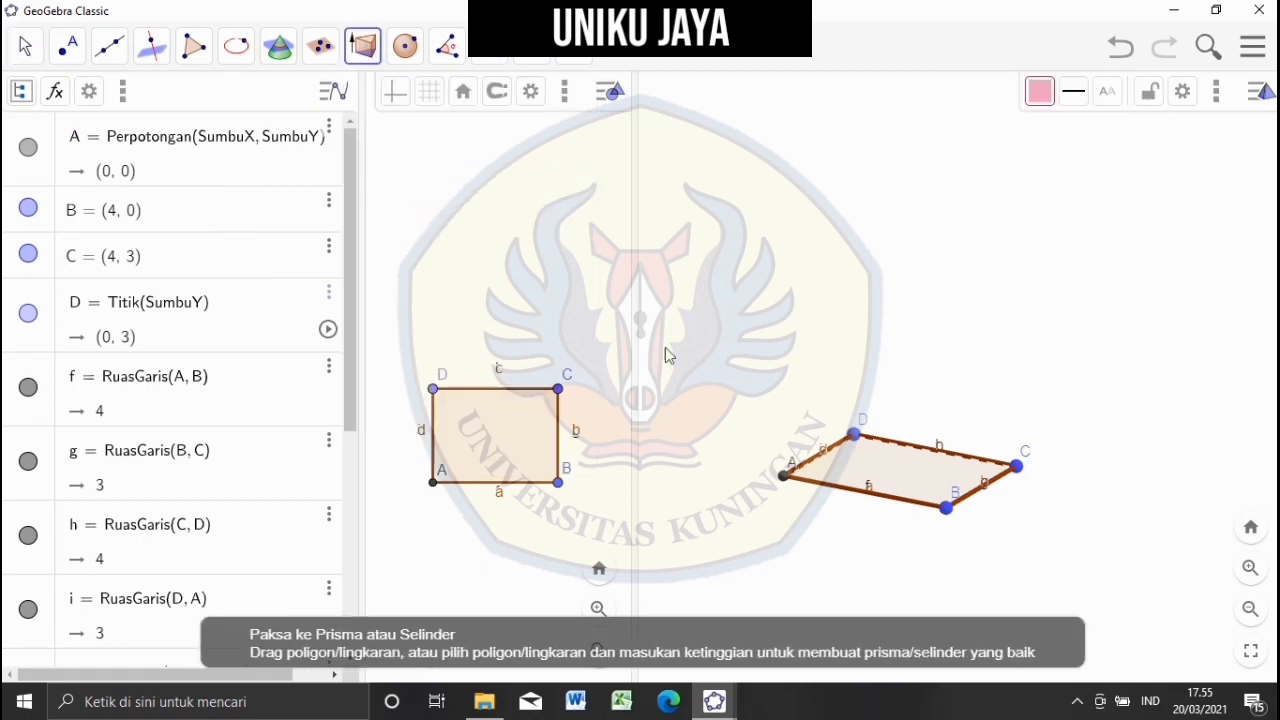
click(869, 476)
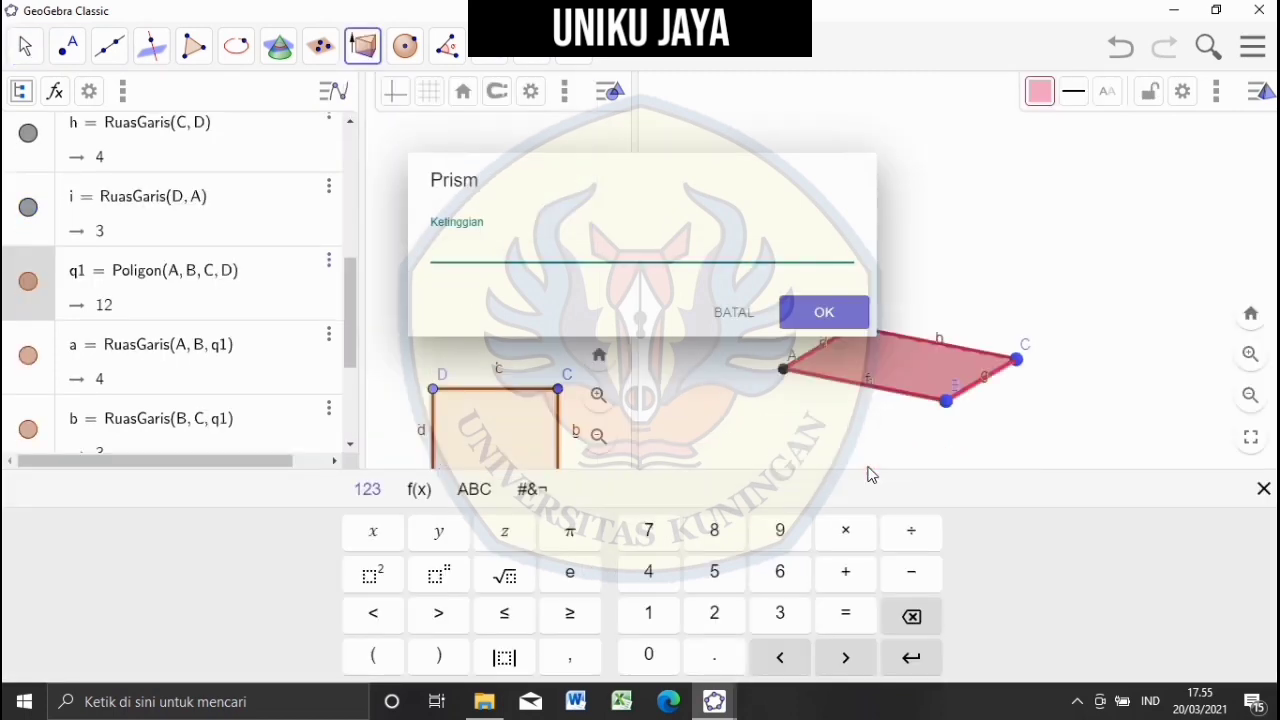
click(722, 615)
click(820, 312)
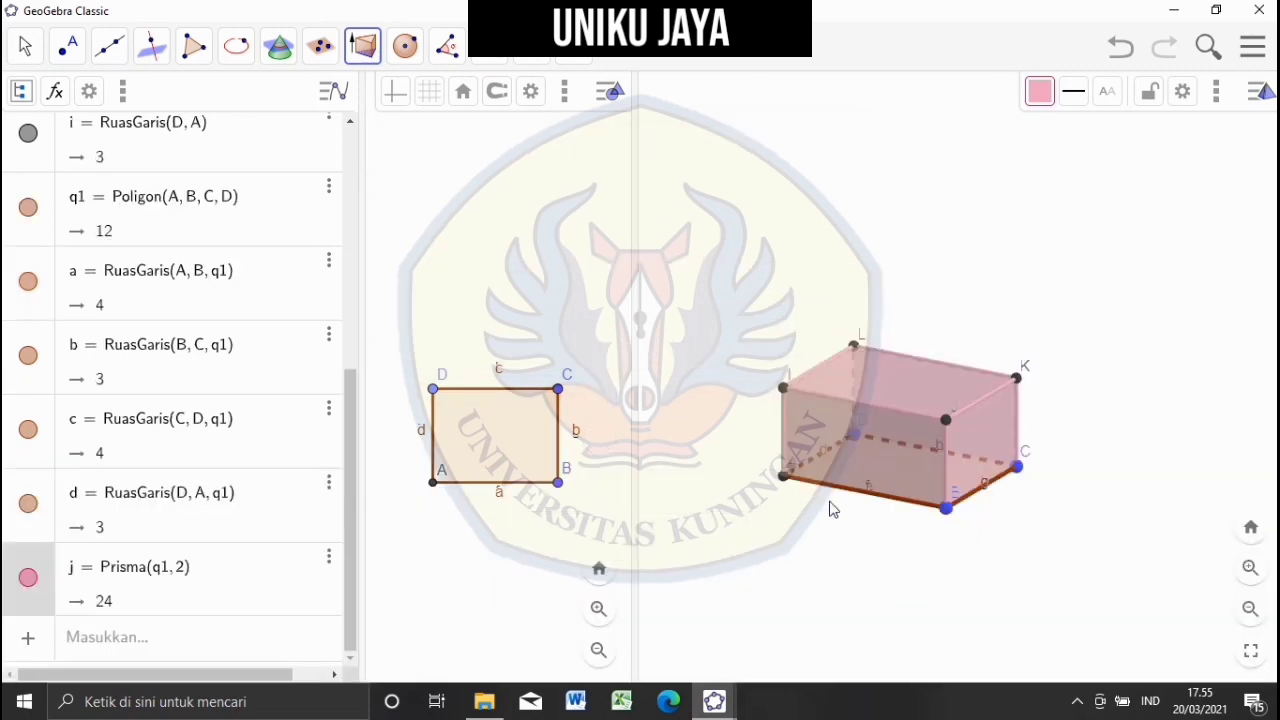
- Create the net of the 4 by 3 by 2 prism with the Net tool
click(27, 52)
drag(815, 533, 823, 583)
click(1250, 568)
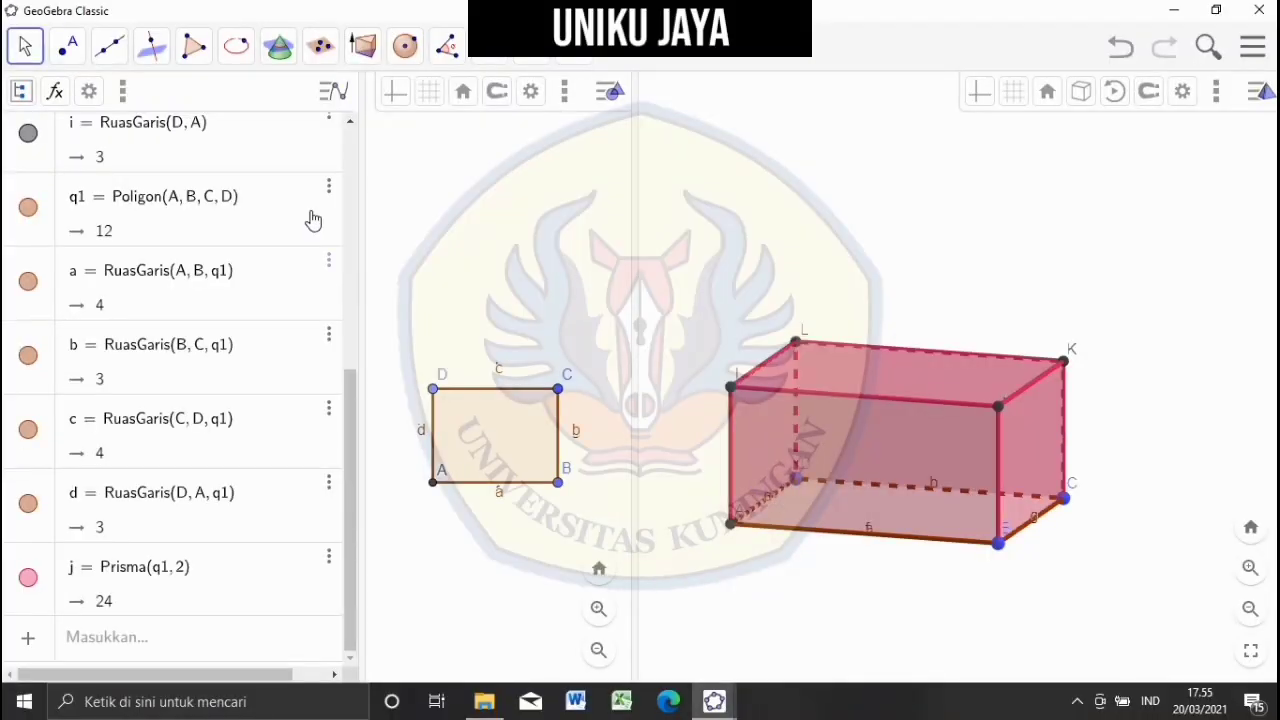
click(365, 50)
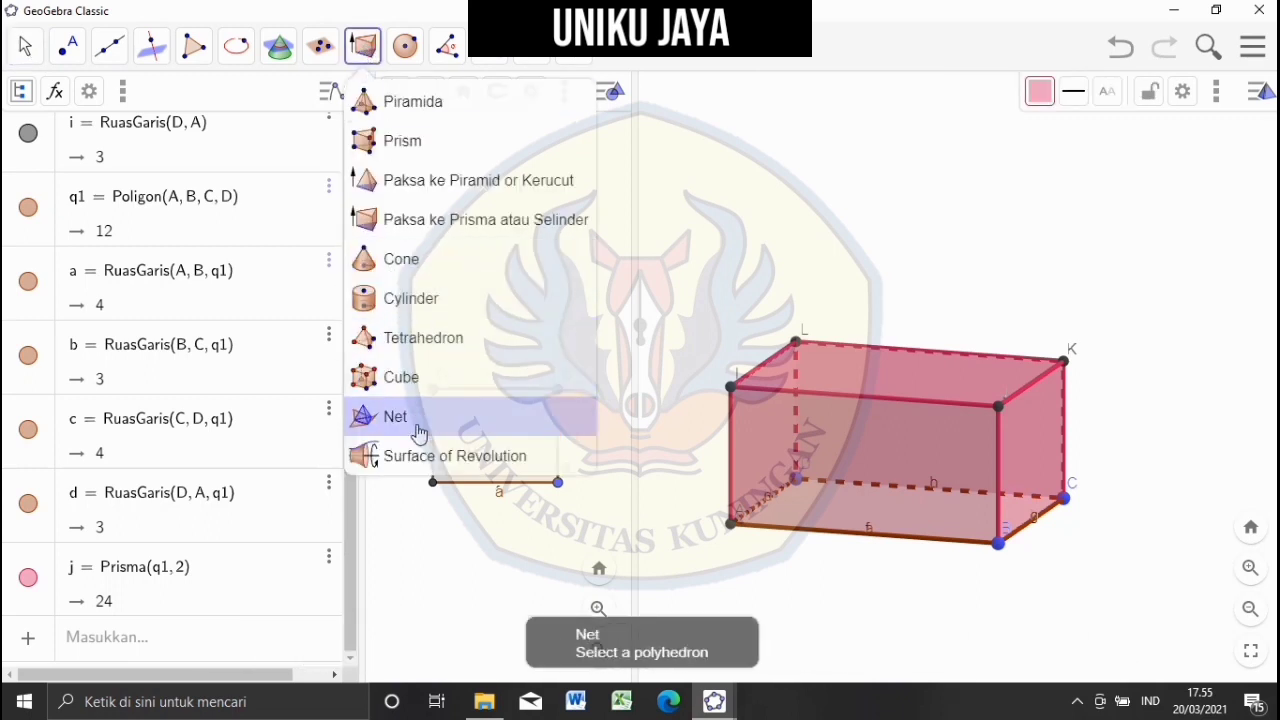
click(418, 428)
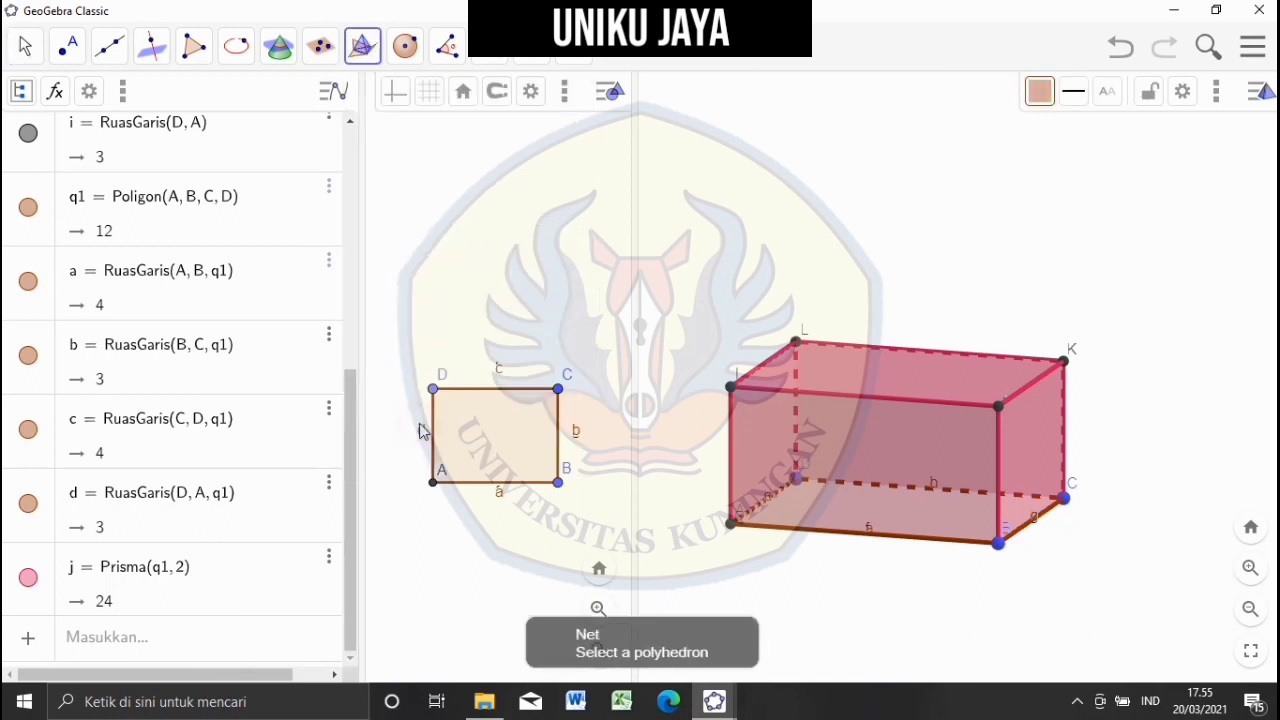
click(844, 480)
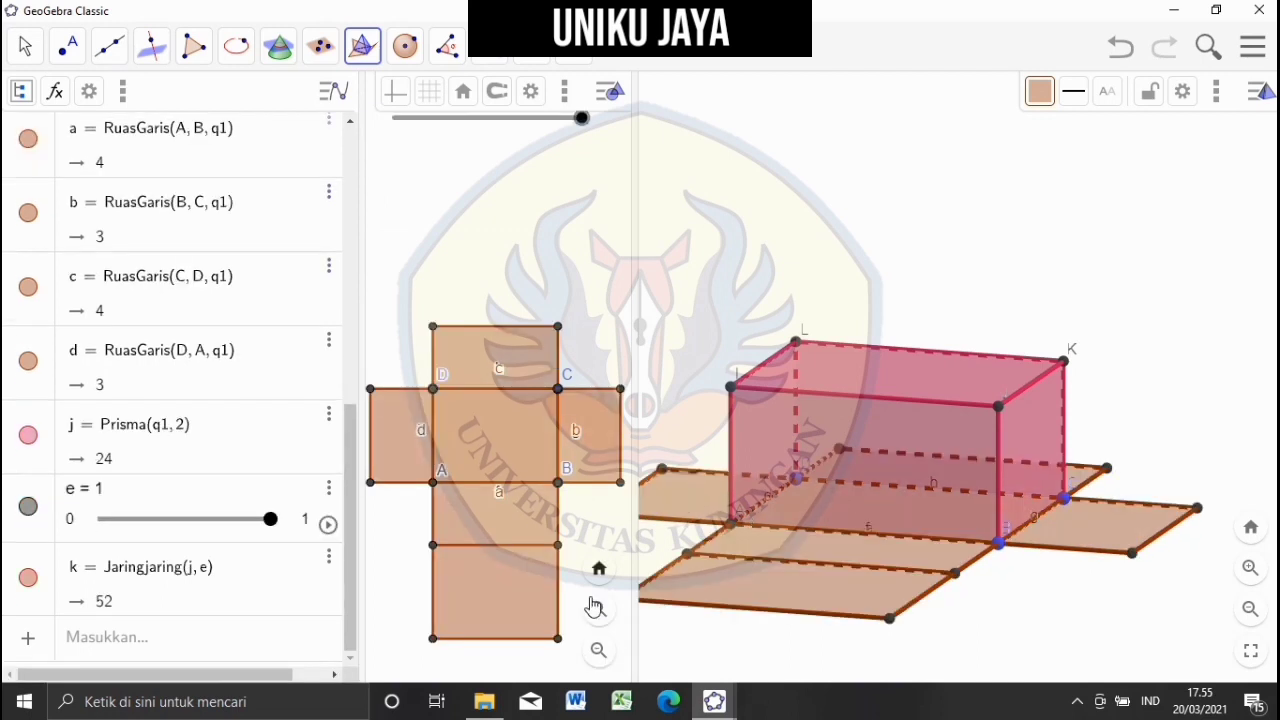
- Shrink the display of both graphics views and shift the 3D view so that the whole net fits
click(598, 650)
click(575, 58)
click(678, 141)
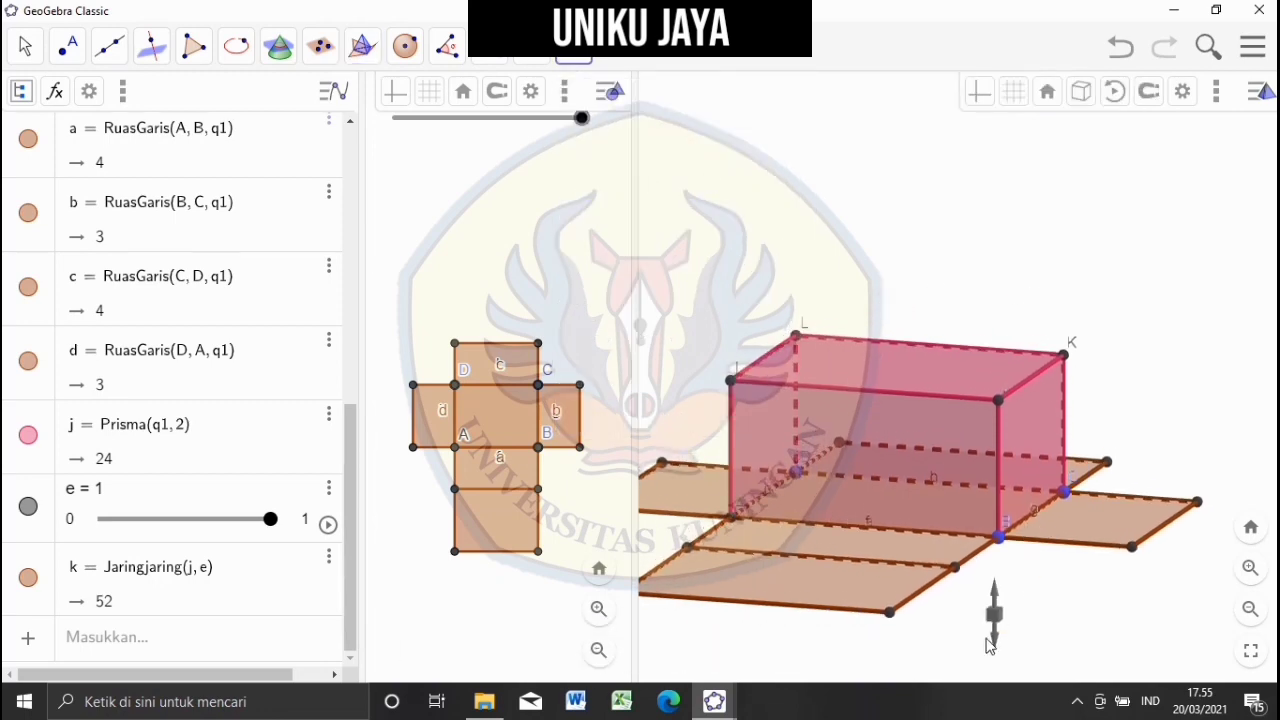
drag(971, 629, 1117, 614)
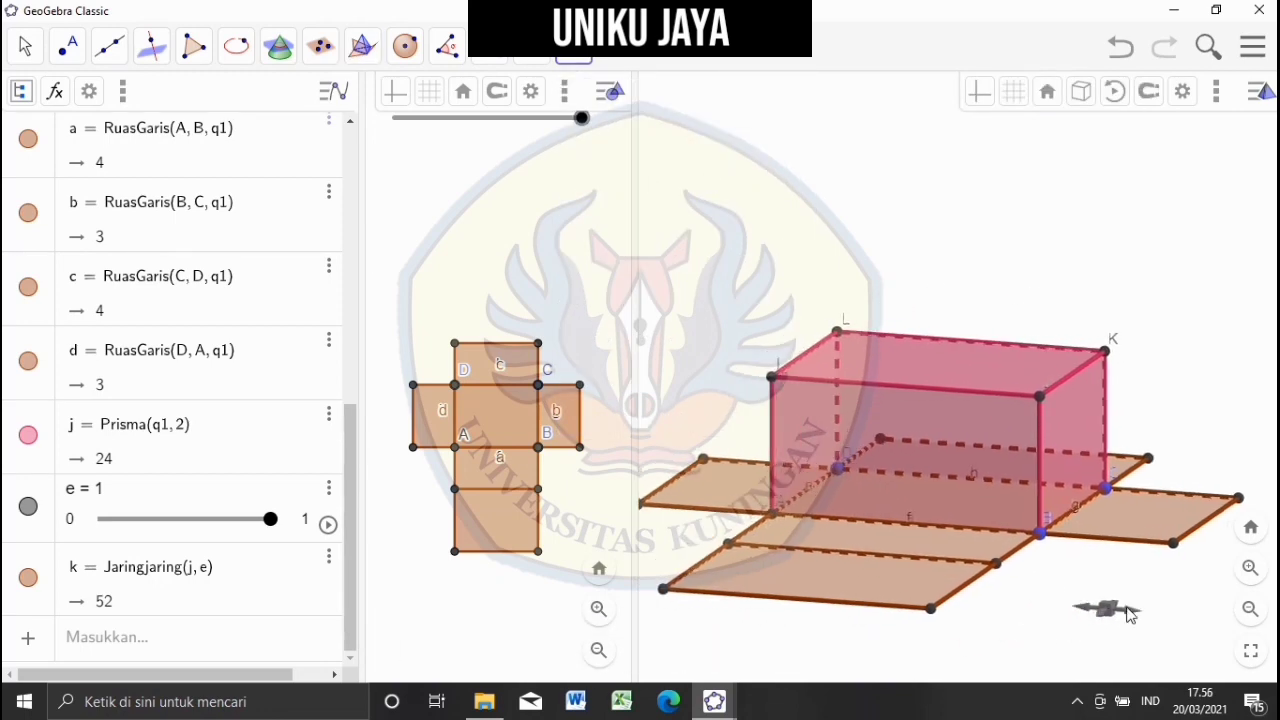
click(1250, 609)
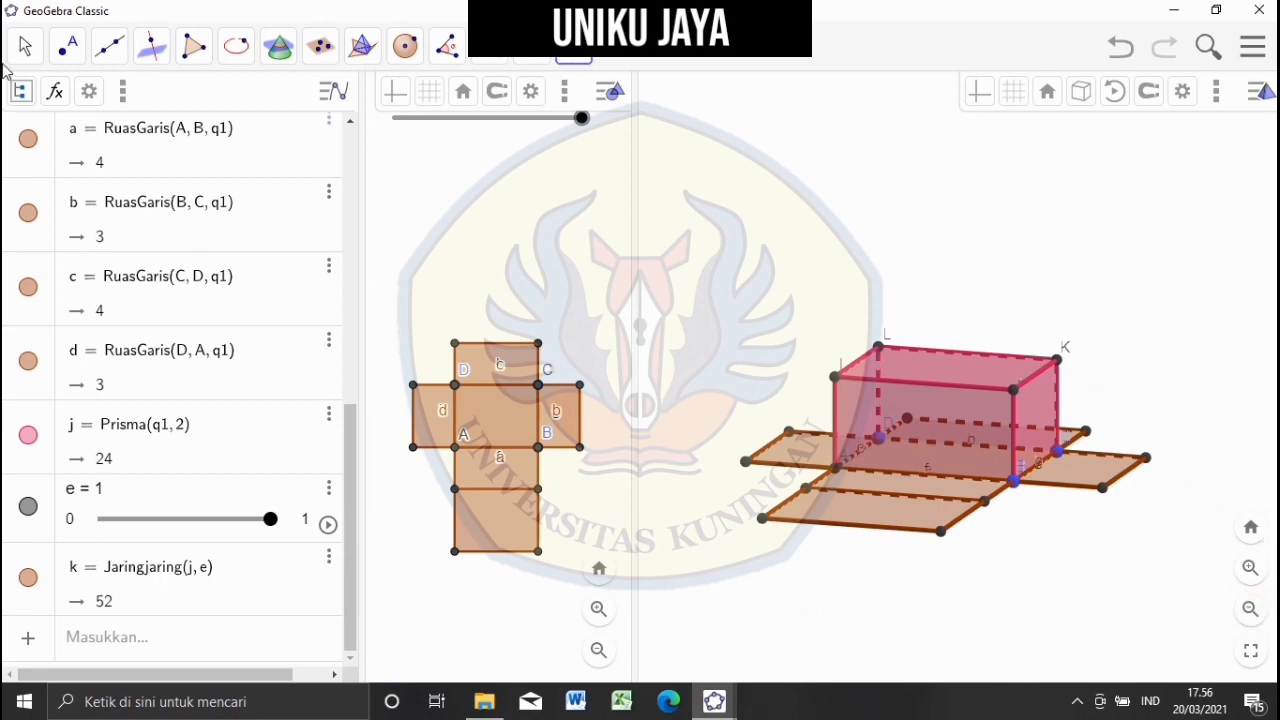
- Colour the two net faces that adjoin edges CD and AB purple
click(20, 45)
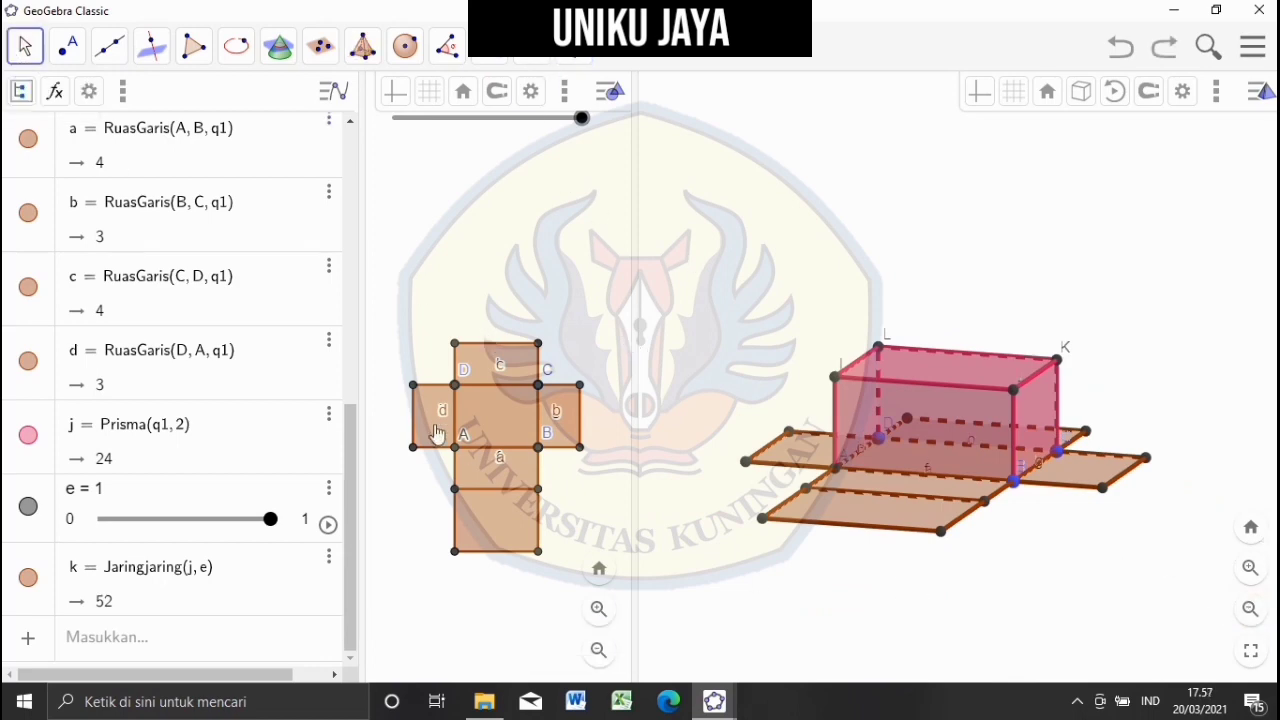
click(480, 366)
click(1039, 91)
click(1112, 132)
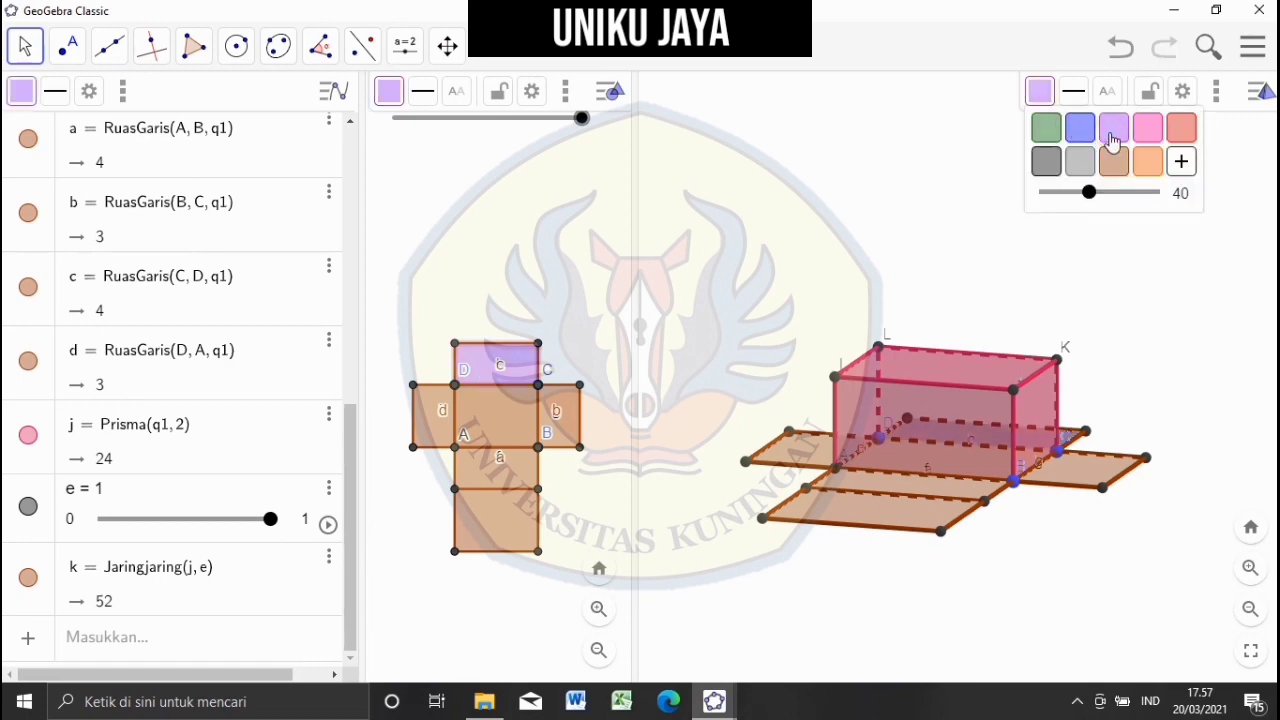
click(505, 475)
click(1039, 91)
click(1113, 130)
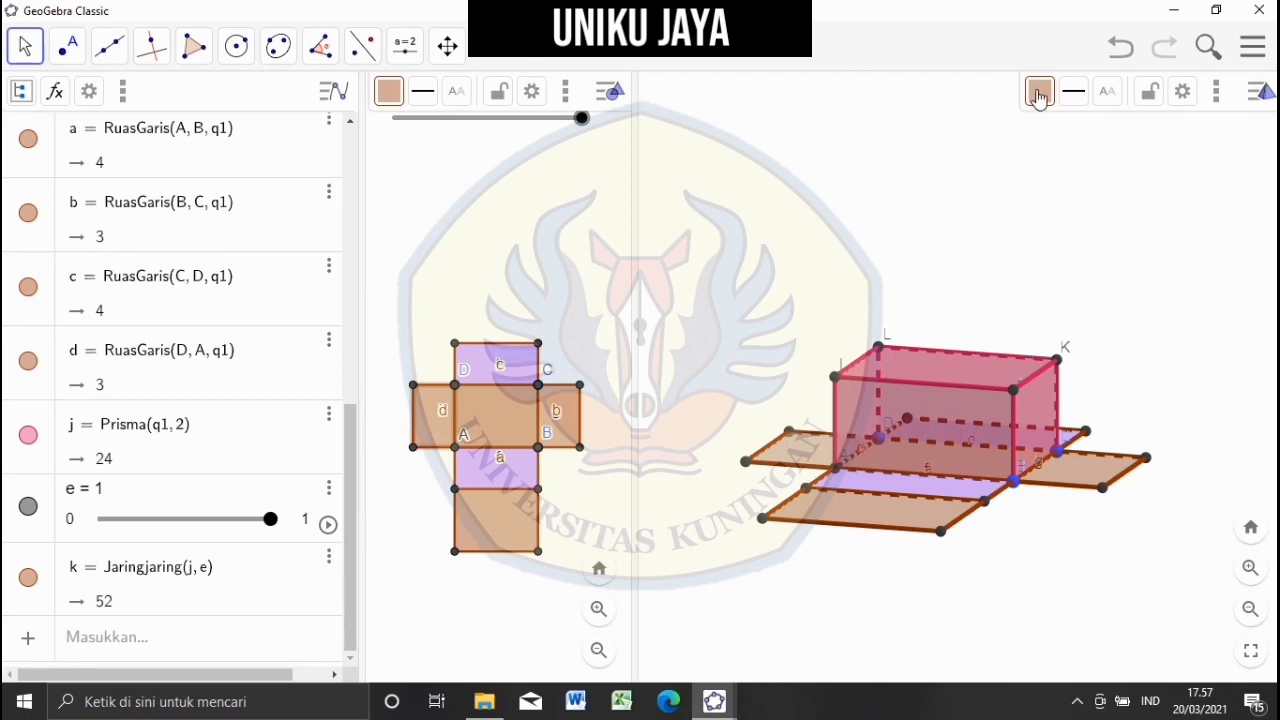
- Colour the two net faces that adjoin edges DA and BC pink
click(1039, 91)
click(1148, 128)
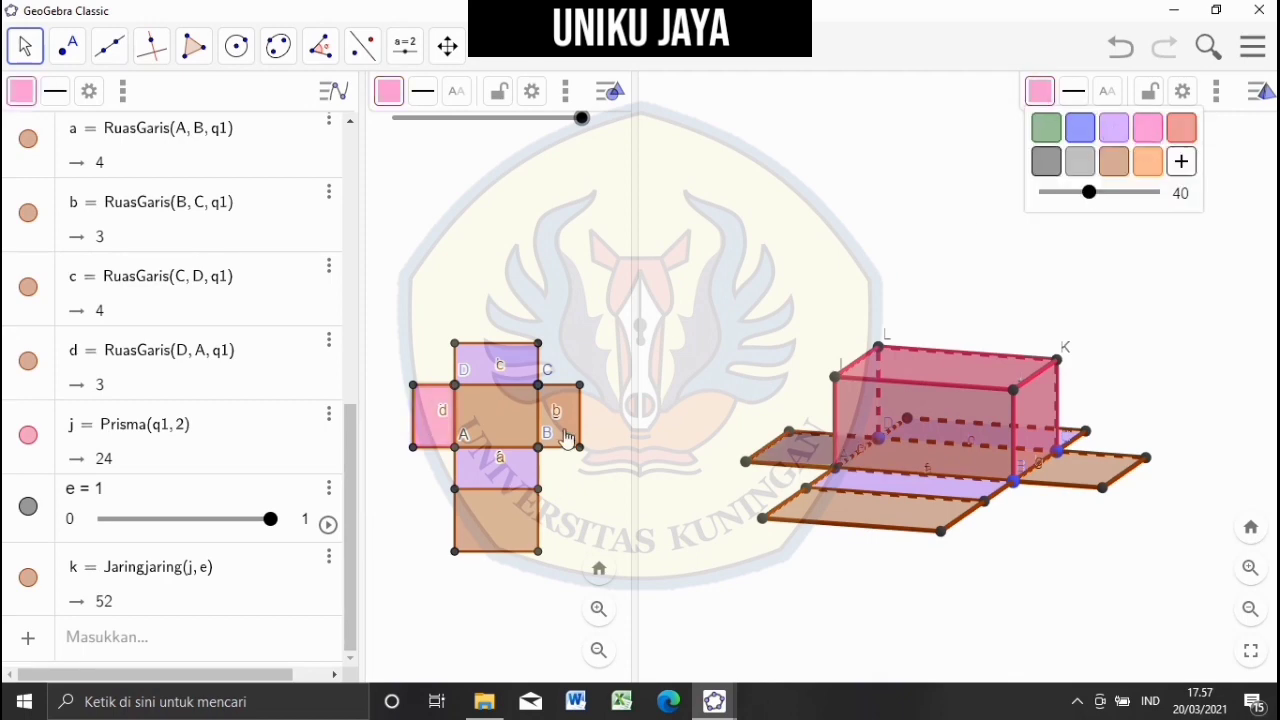
click(565, 438)
click(1040, 91)
click(1146, 130)
- Colour the base face ABCD and the outermost large rectangle of the net orange
click(503, 407)
click(1040, 91)
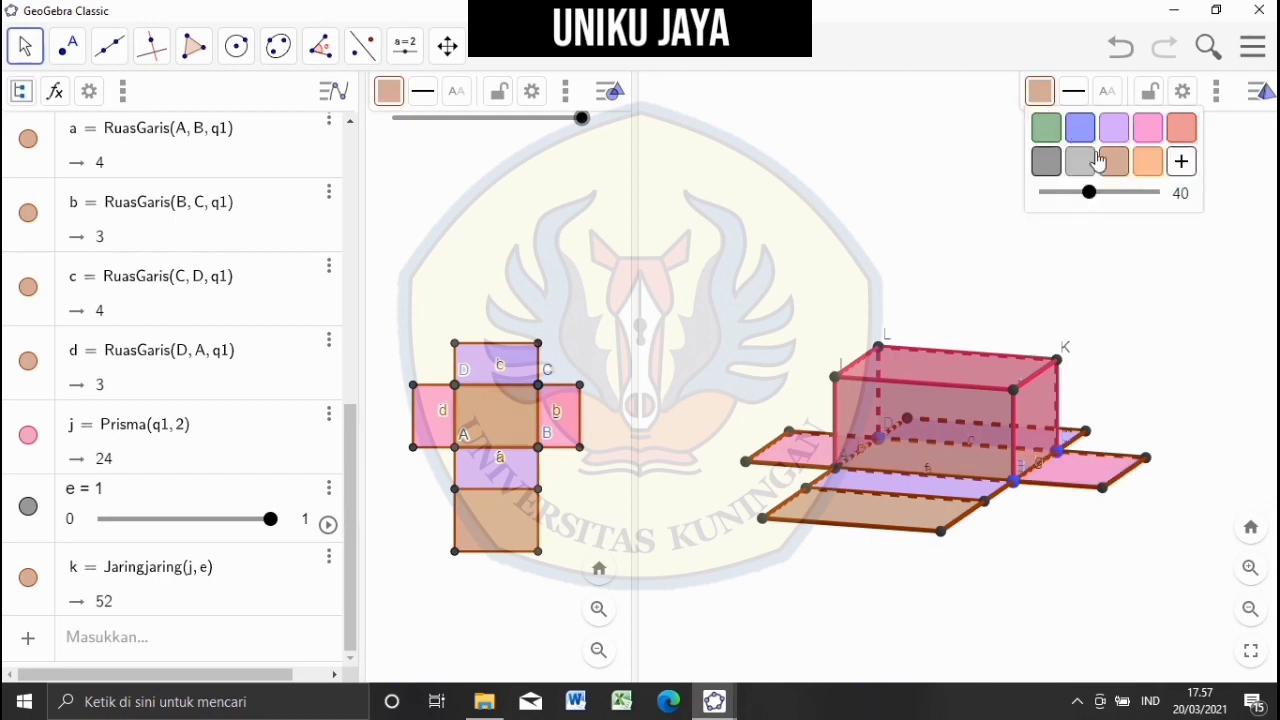
click(1148, 161)
click(517, 534)
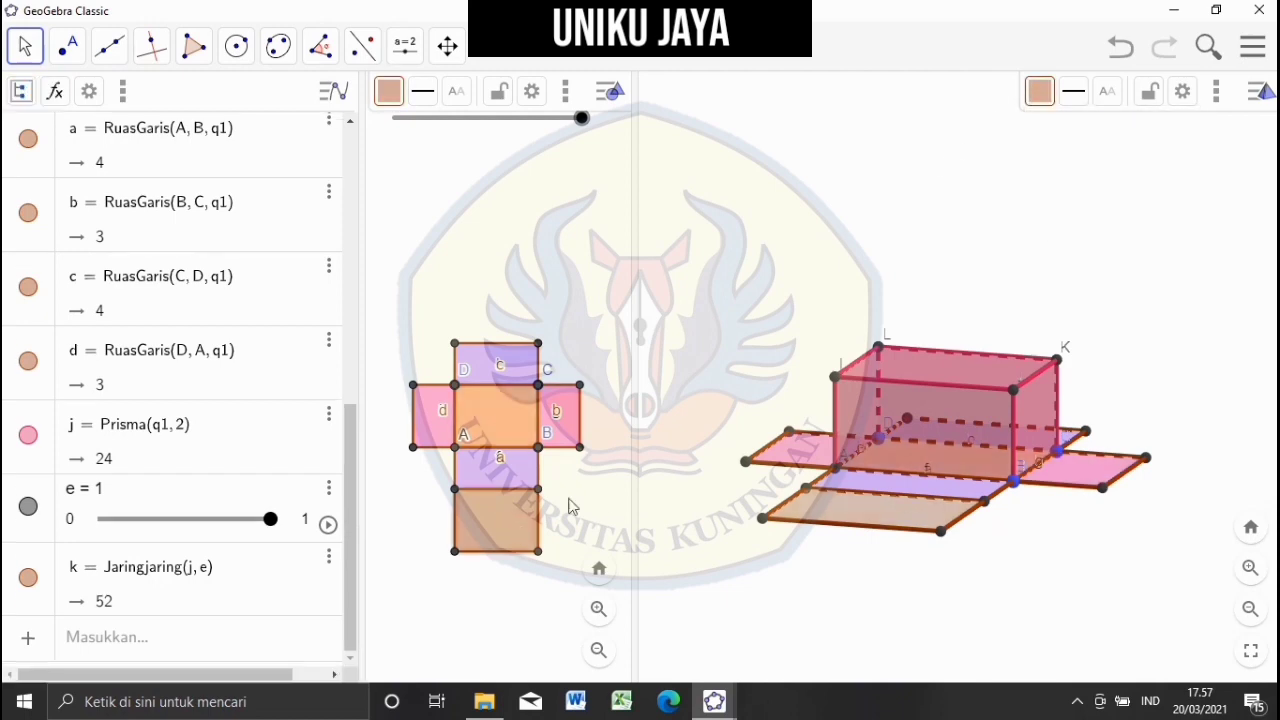
click(1040, 91)
click(1148, 161)
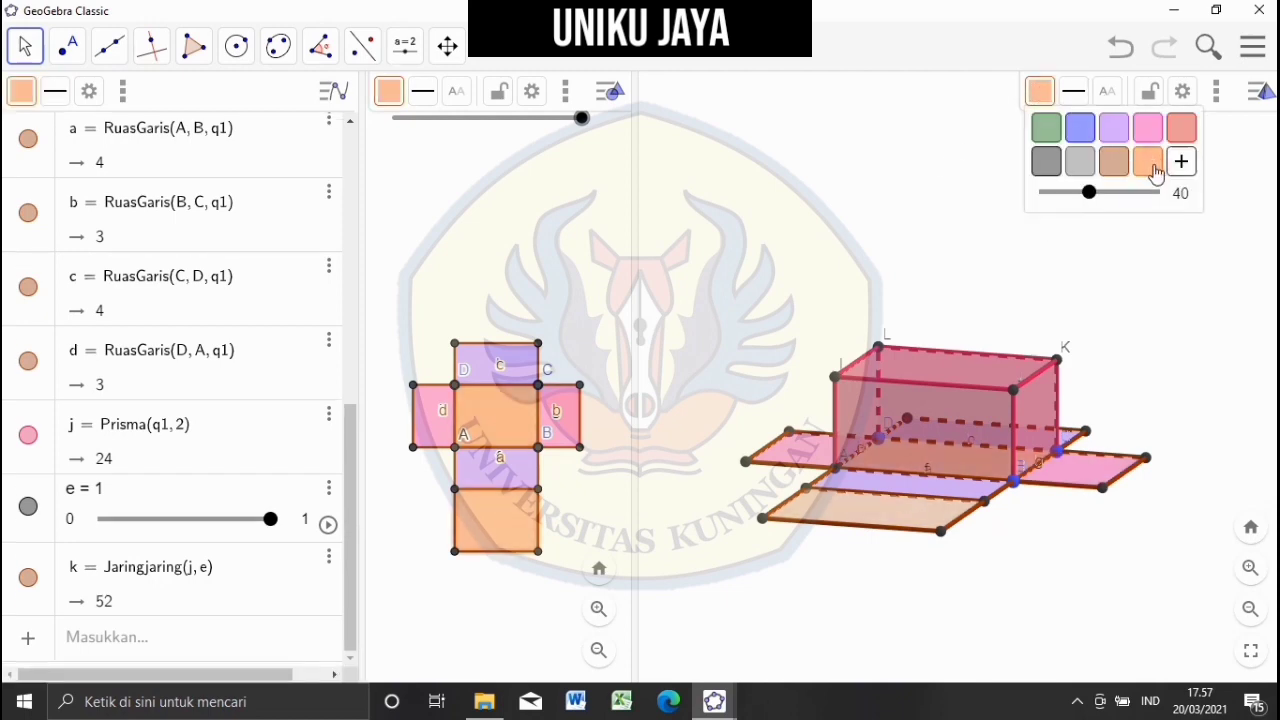
click(810, 354)
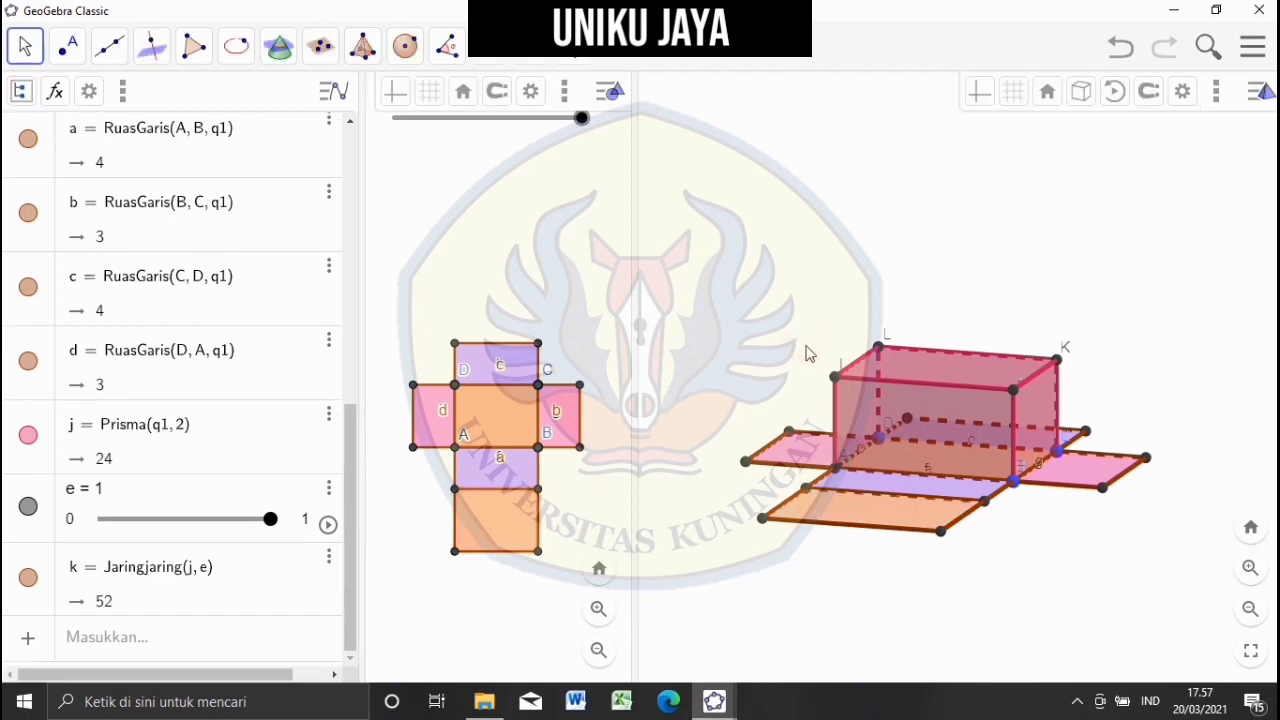
- Animate the net's slider e and orbit the 3D view to examine how the net folds and unfolds
right_click(581, 117)
click(589, 201)
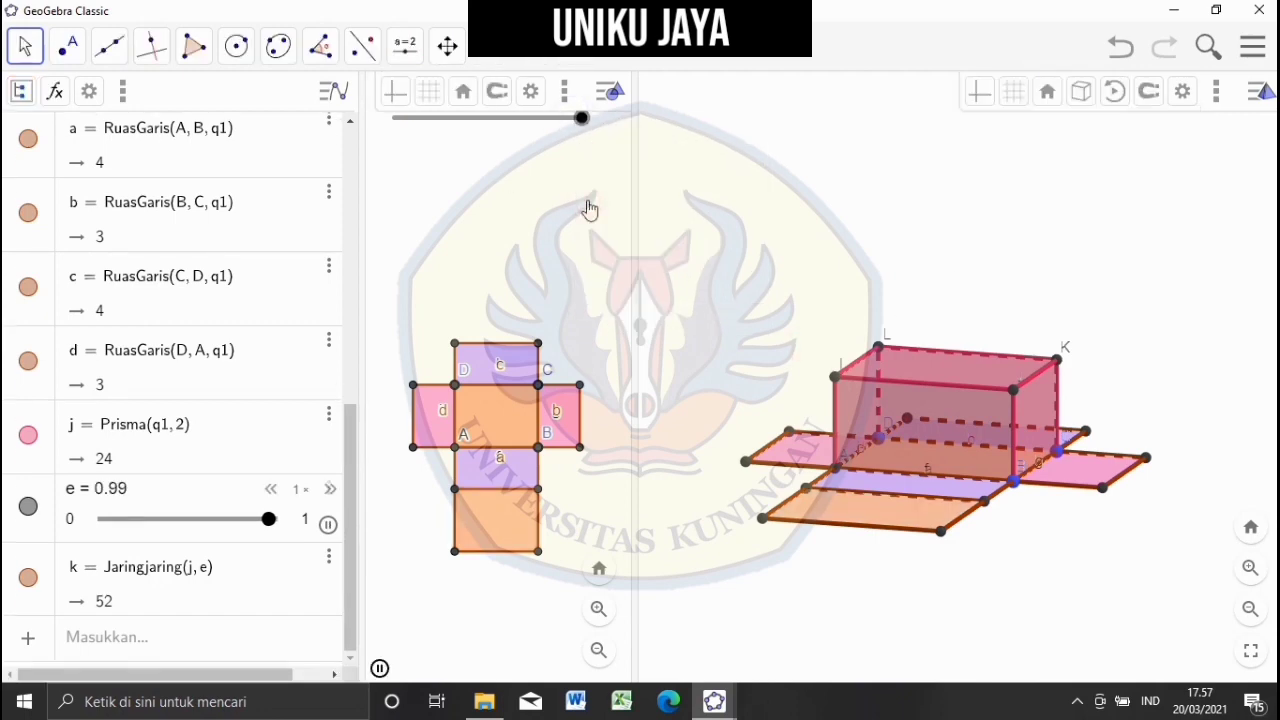
drag(1045, 562, 1027, 587)
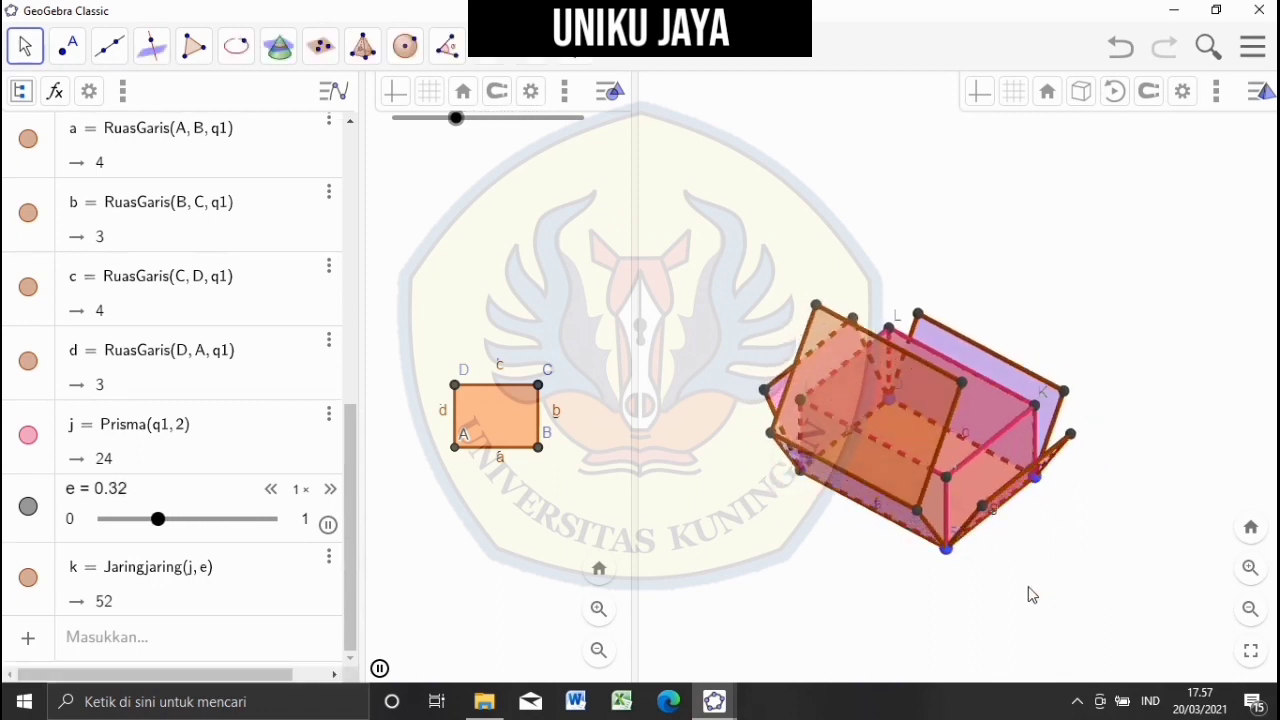
mouse_move(1028, 590)
mouse_down()
mouse_move(1060, 591)
mouse_move(1026, 560)
mouse_move(1013, 573)
mouse_move(1046, 600)
mouse_up()
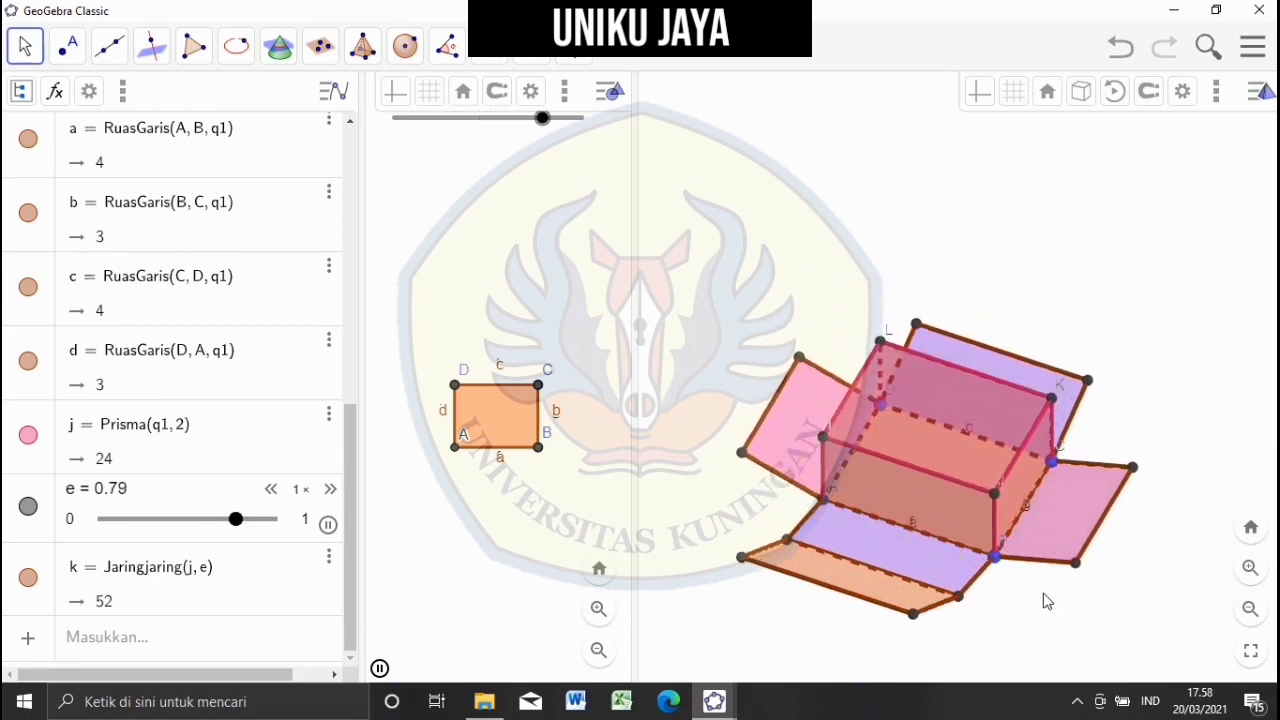
- Open the net fully with slider e at 1, and fold it closed by setting e to 0
drag(576, 121, 598, 123)
drag(858, 263, 858, 228)
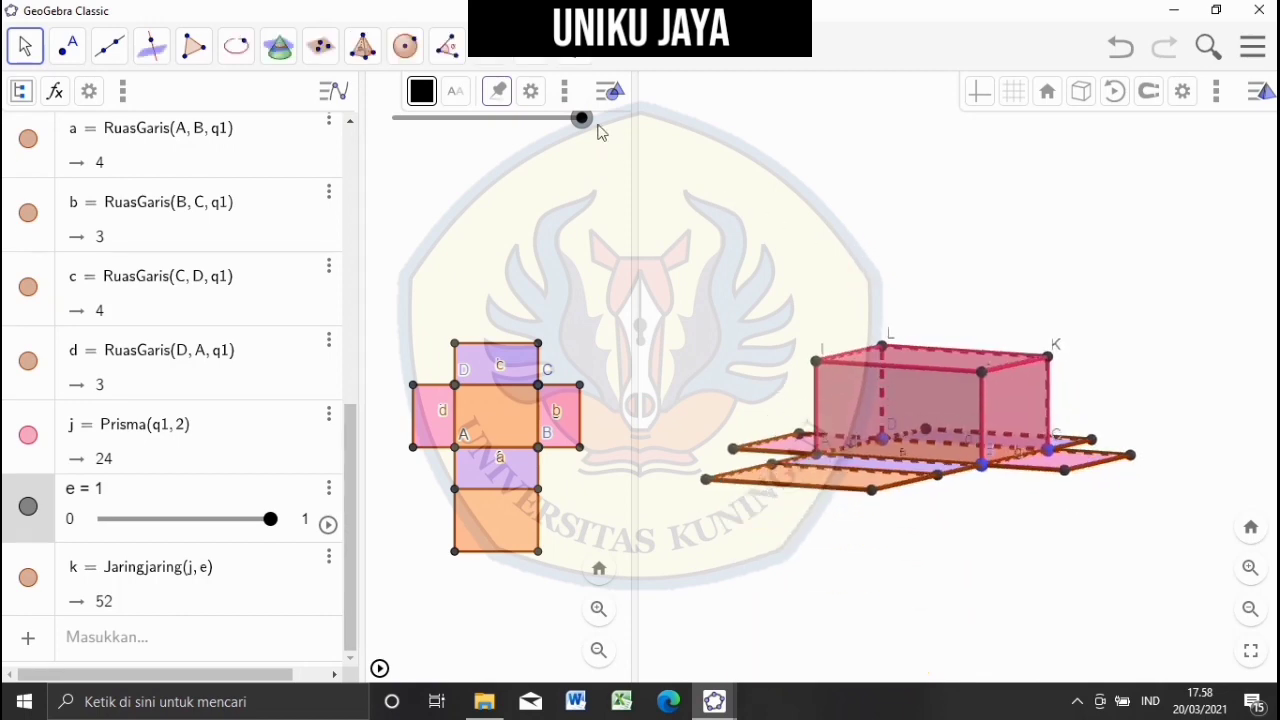
drag(579, 121, 360, 120)
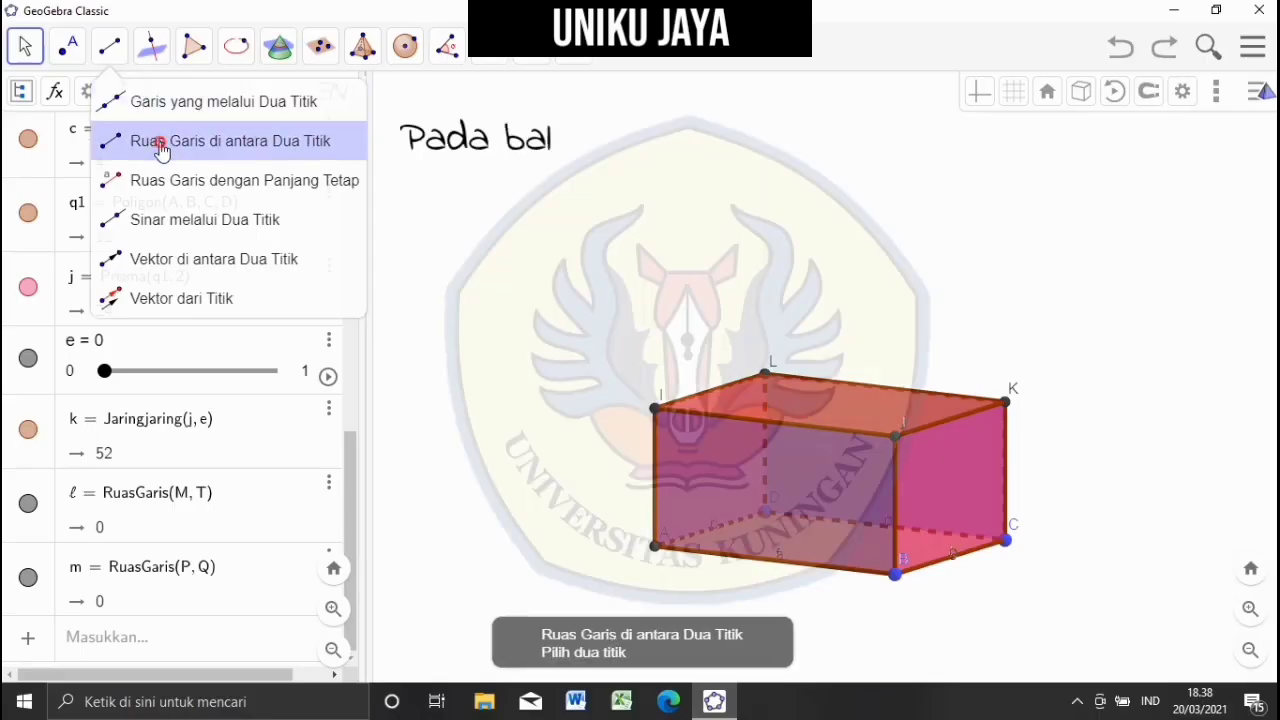
- Draw segments AJ and BI as the diagonals of the prism's front face ABJI
click(160, 145)
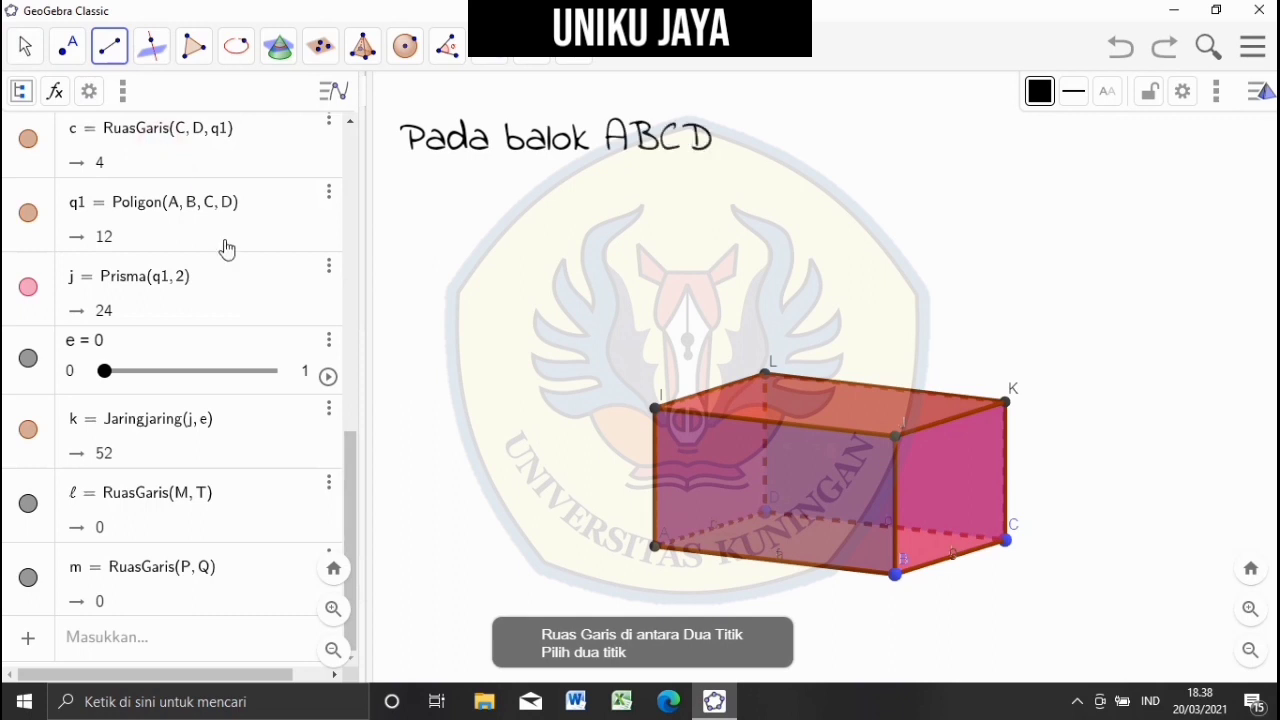
click(654, 545)
click(887, 438)
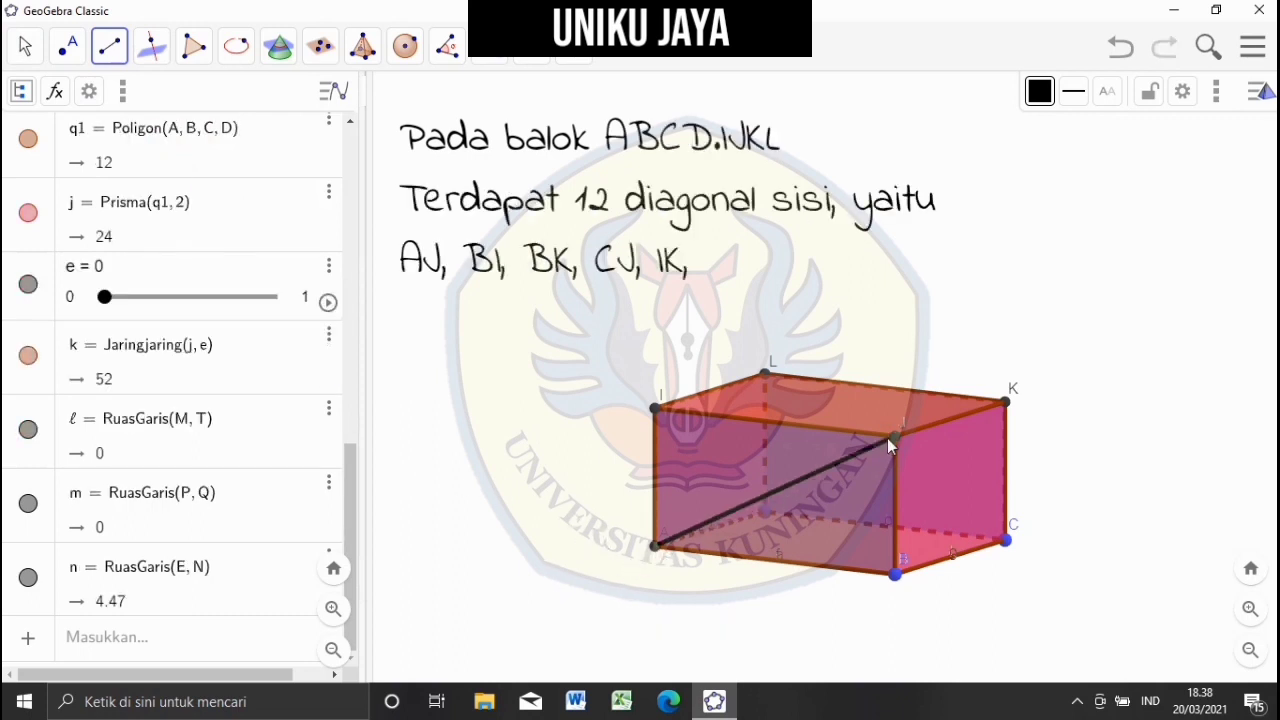
click(656, 409)
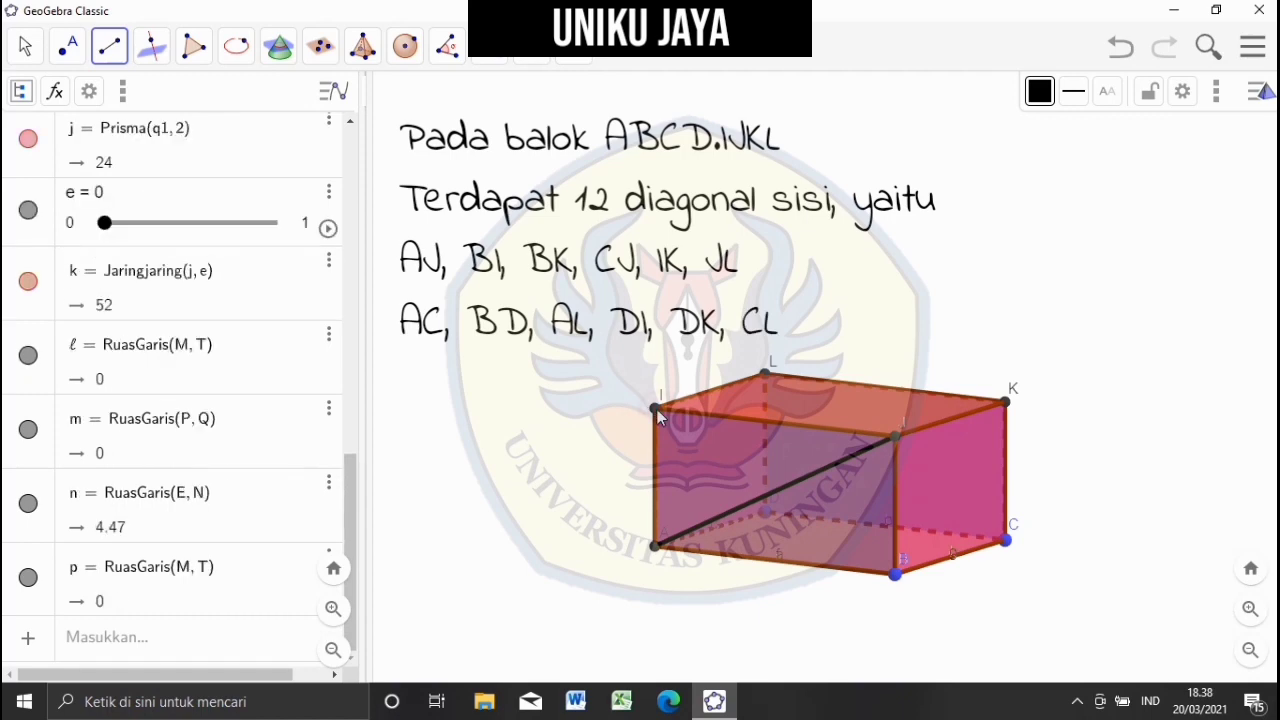
click(895, 573)
click(895, 573)
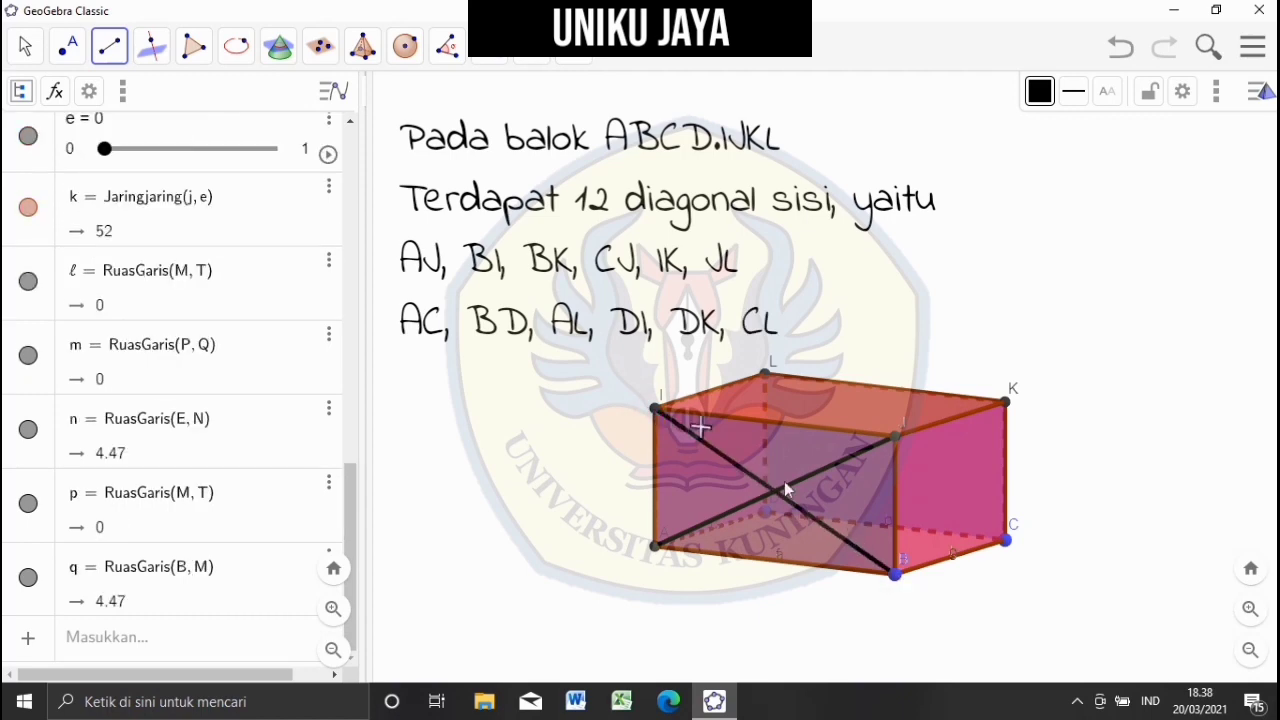
- Draw segments BK and CJ as the diagonals of side face BCKJ
click(896, 574)
click(1006, 402)
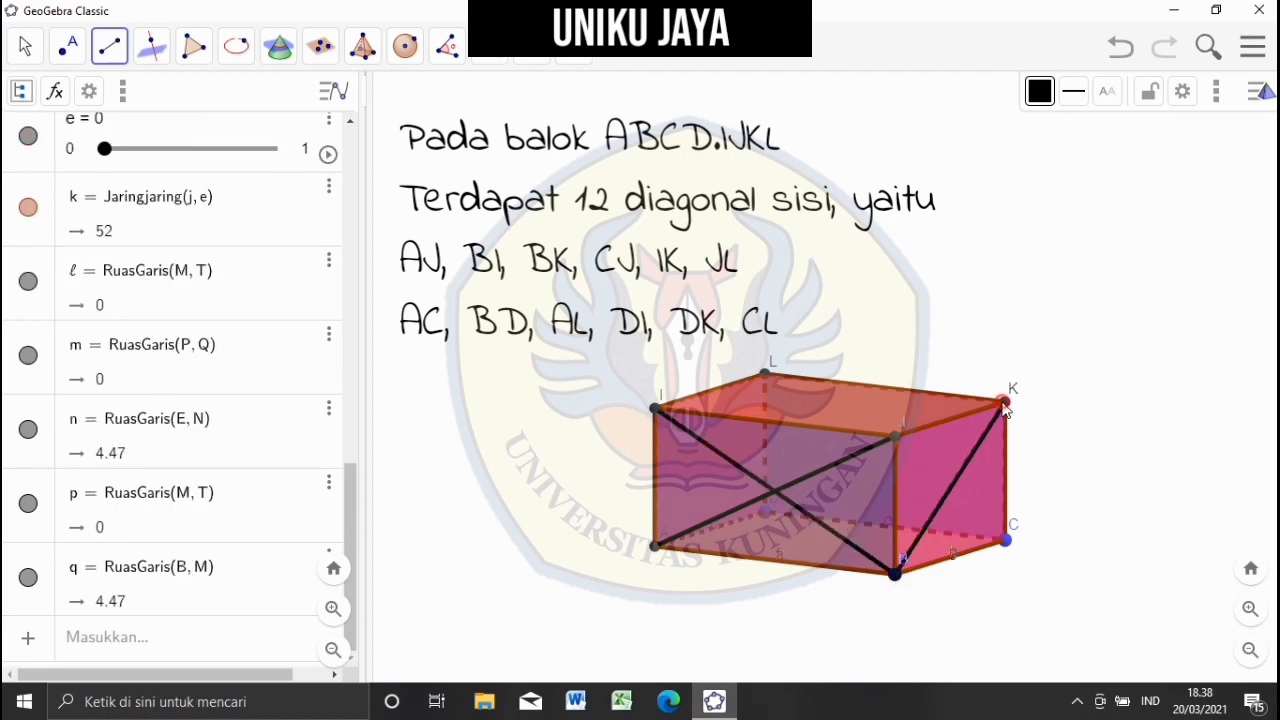
click(895, 434)
click(1006, 540)
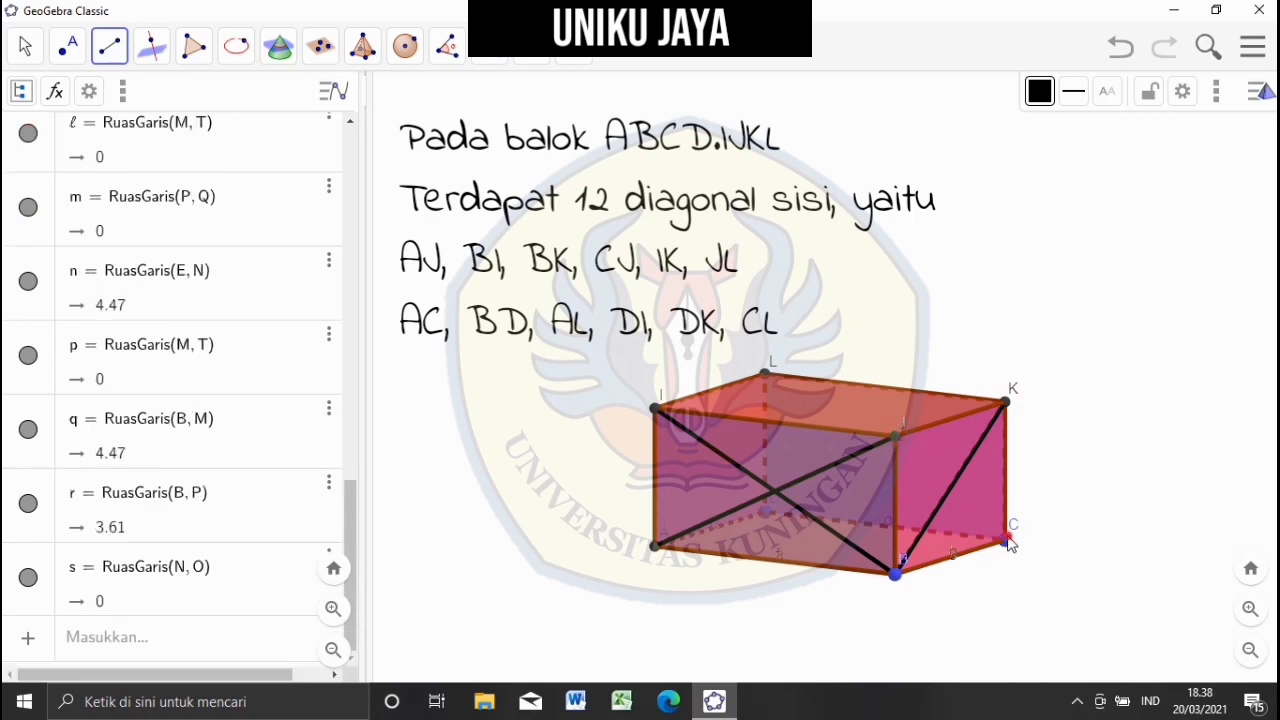
click(894, 436)
- Draw segments JL and IK as the diagonals of the prism's upper face IJKL
click(768, 374)
click(655, 408)
click(1006, 402)
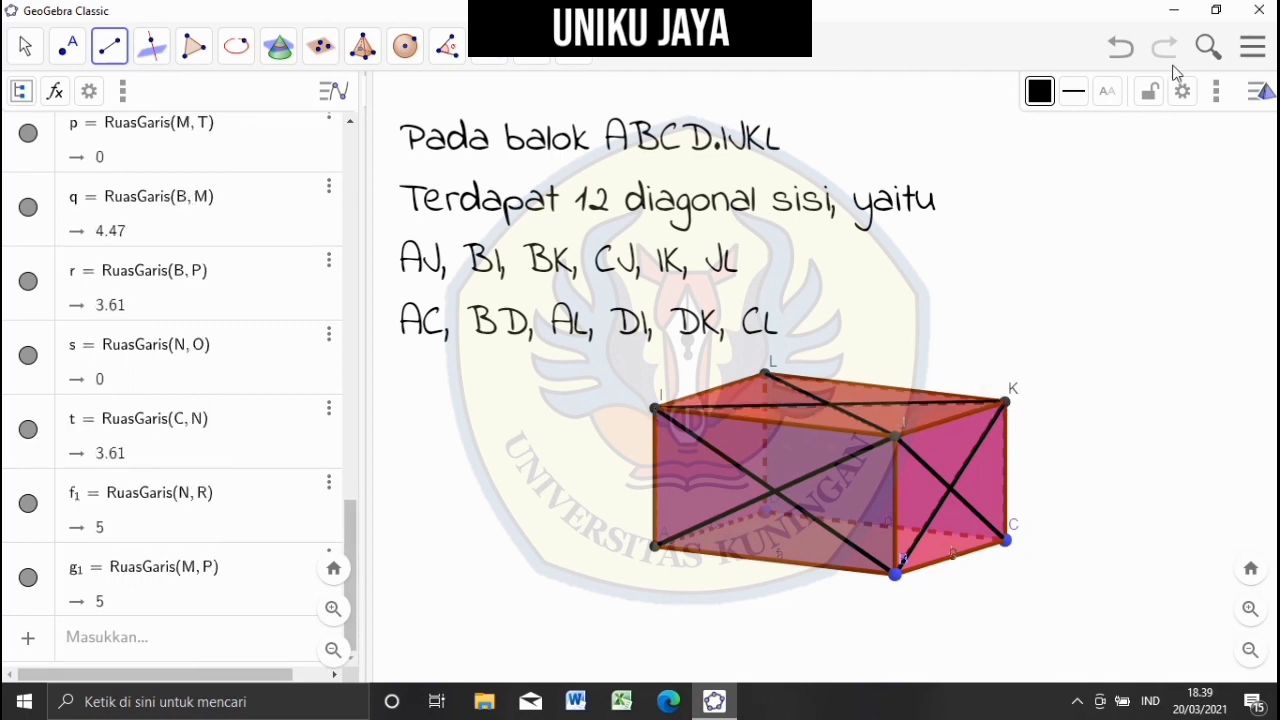
- Set the 3D view rotating automatically to examine the face diagonals from all sides
click(25, 46)
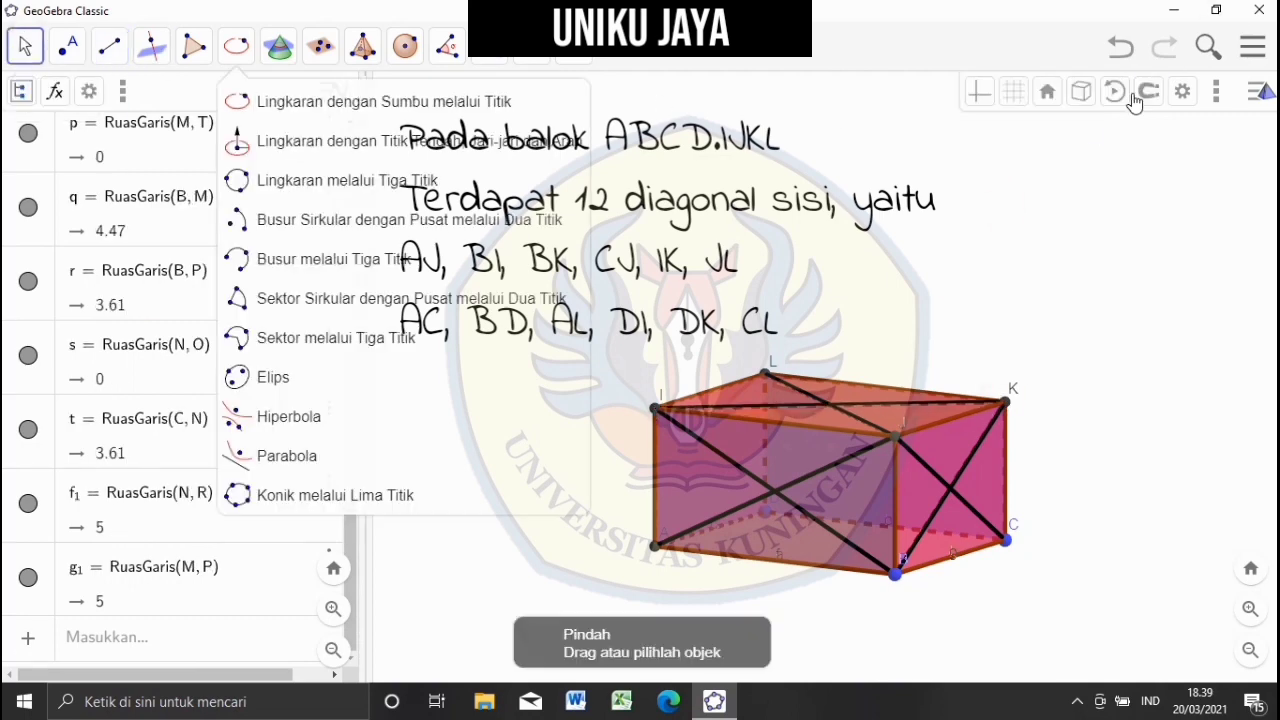
click(1131, 97)
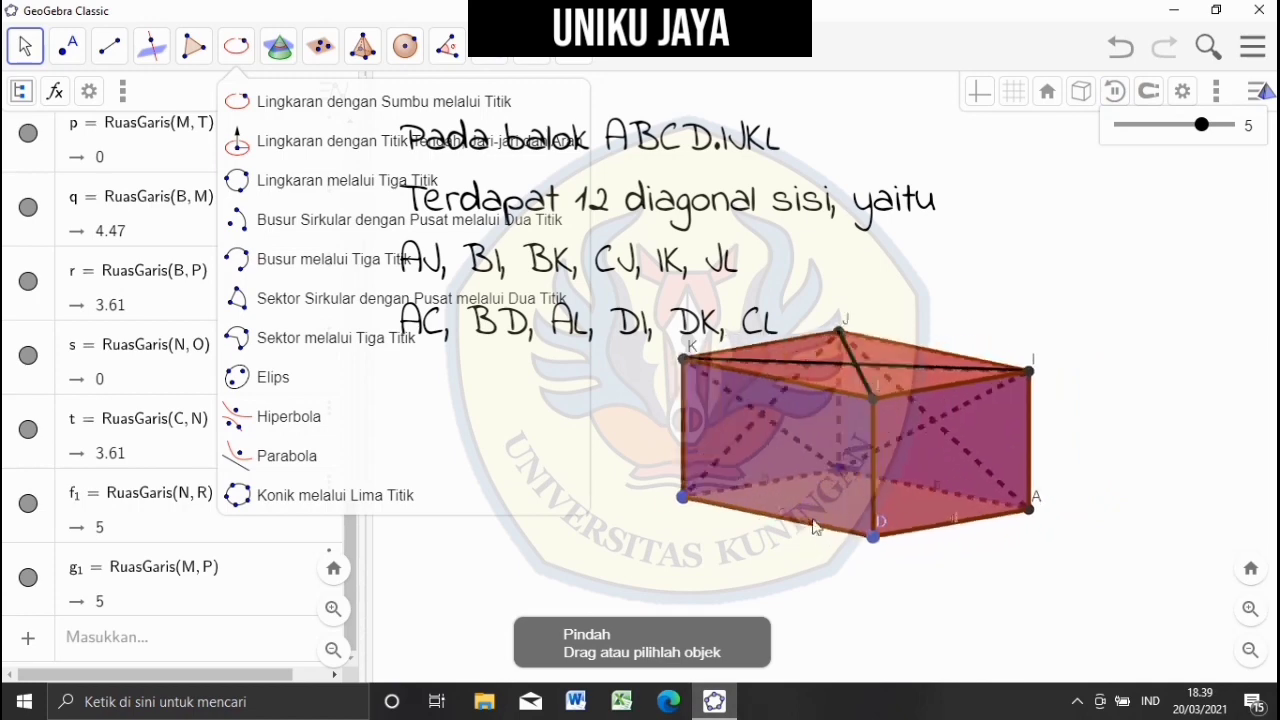
click(733, 209)
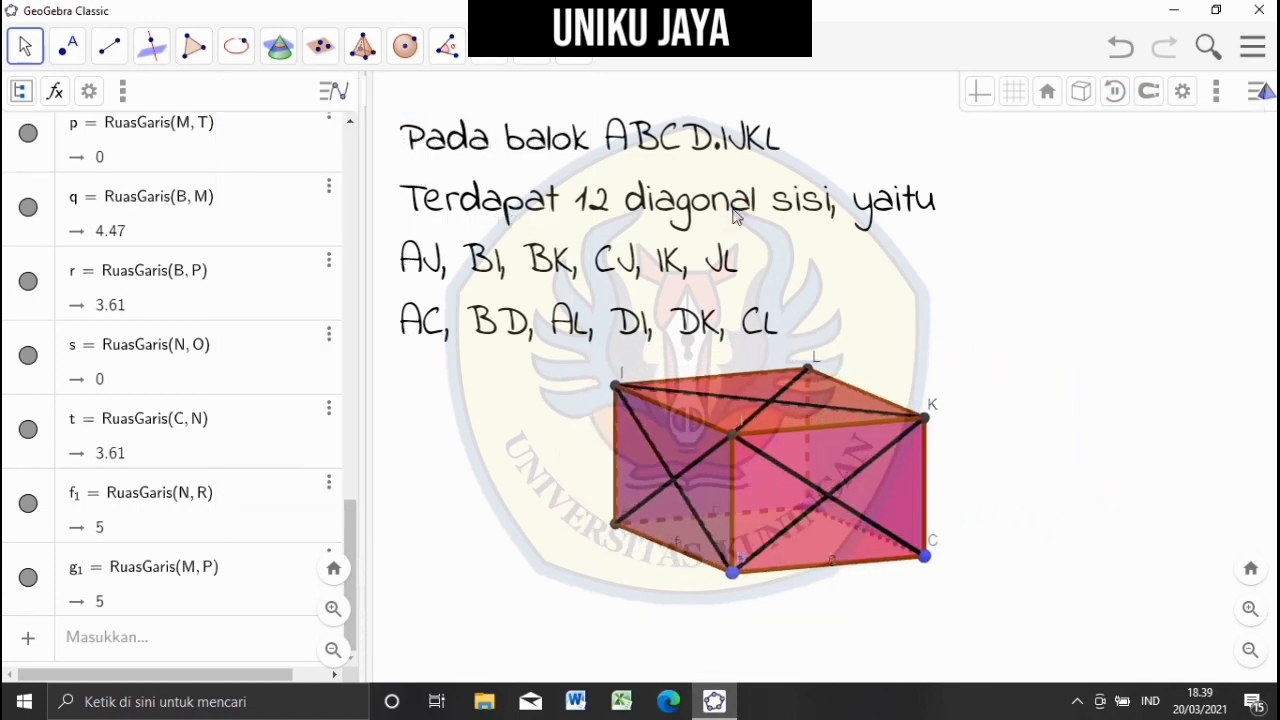
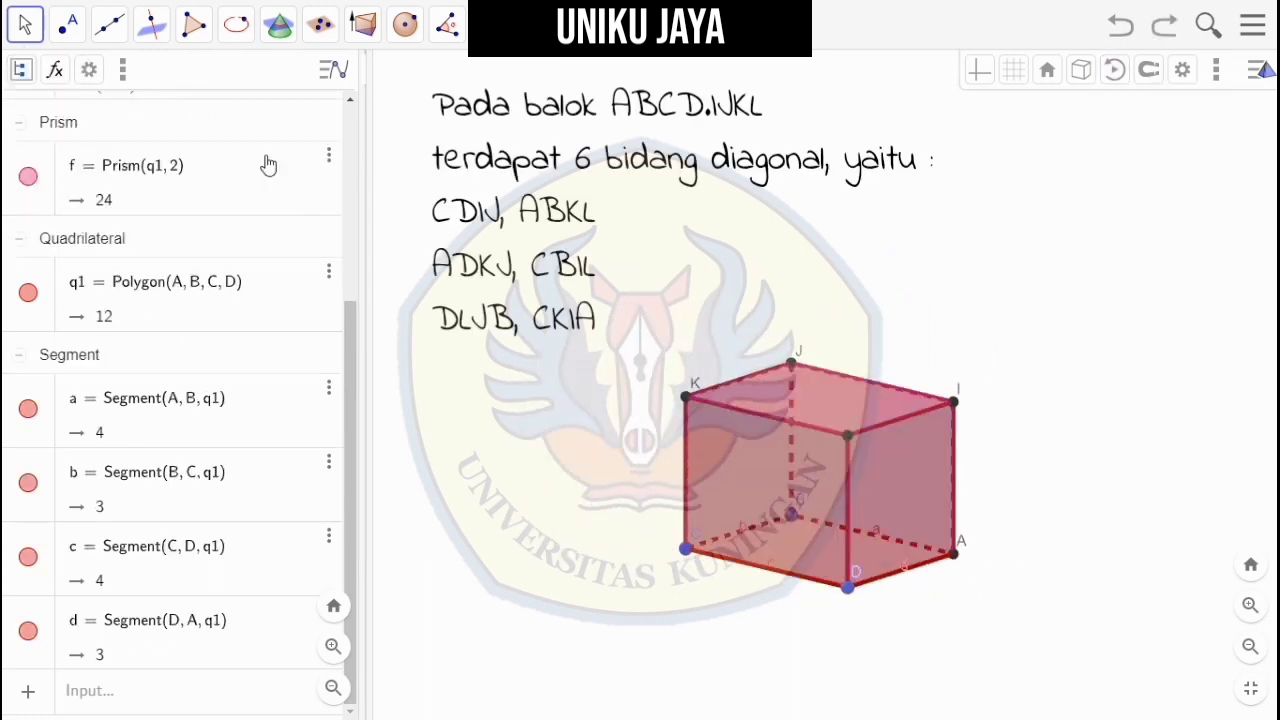
- Draw the diagonal plane ADKJ inside the prism as a polygon through vertices D, A, J and K
click(194, 24)
click(250, 85)
click(848, 588)
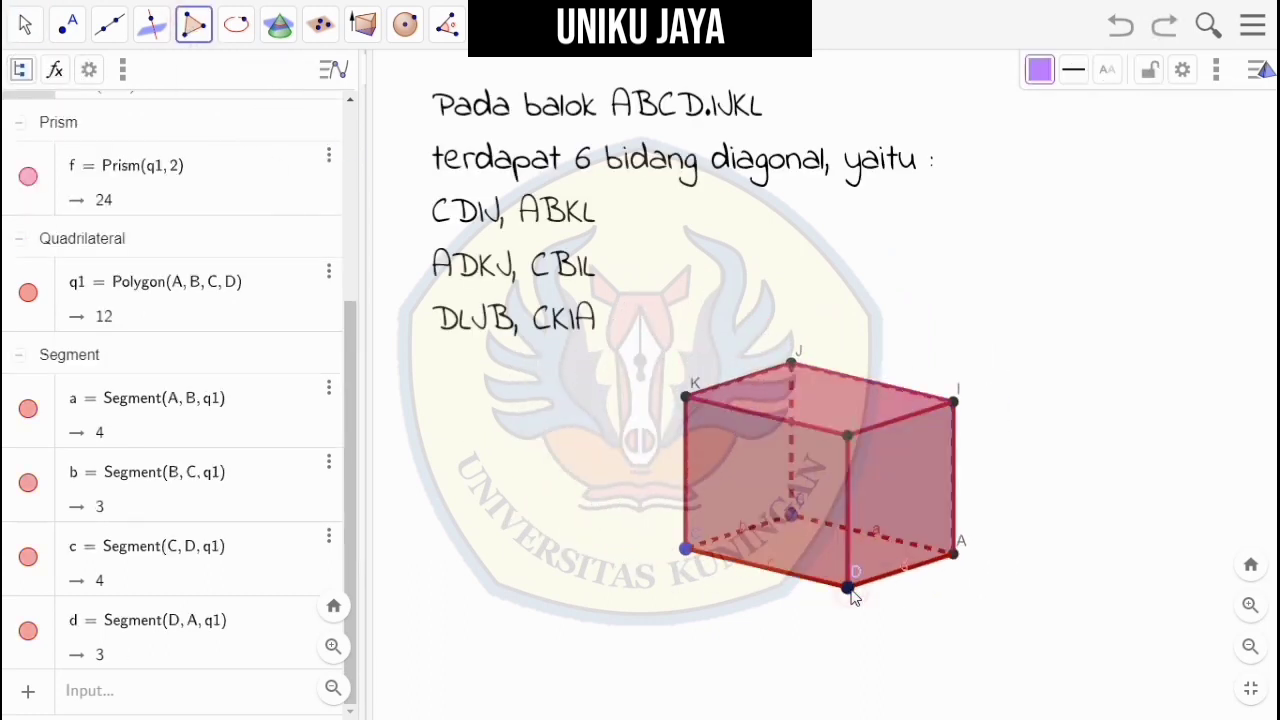
click(955, 551)
click(792, 363)
click(688, 397)
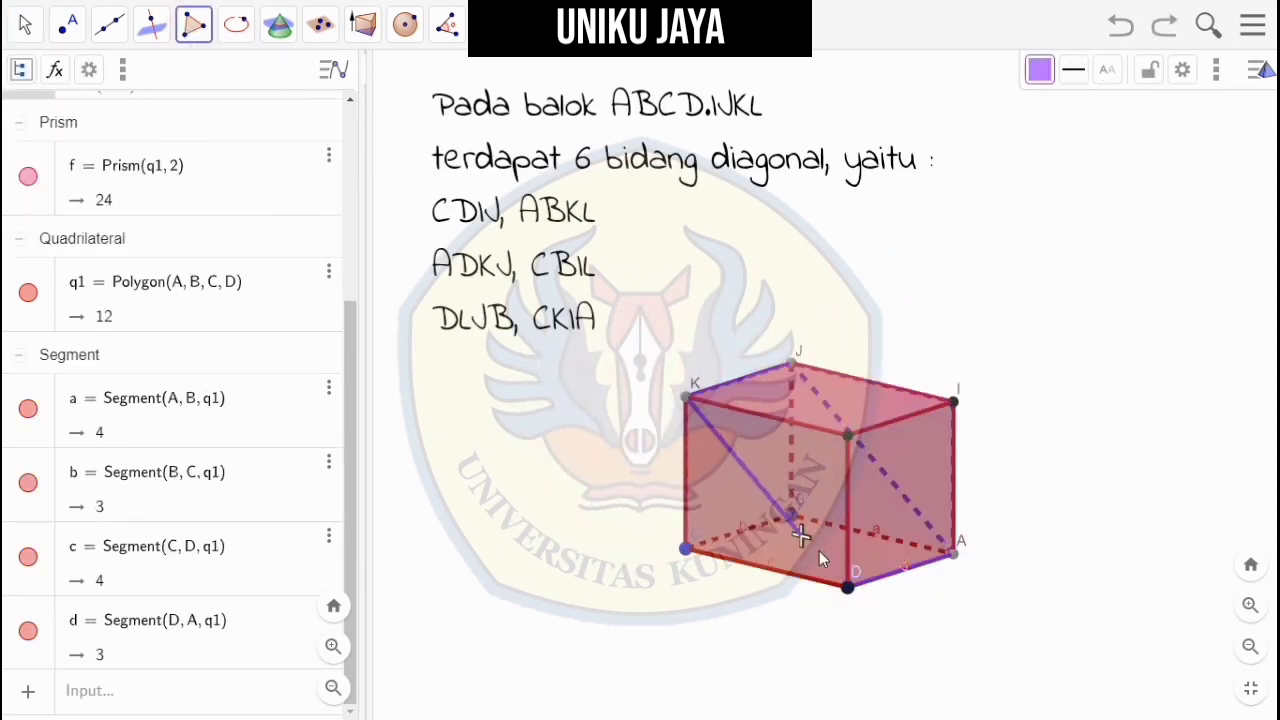
click(848, 588)
- Draw the diagonal plane CBIL as a polygon through B, I, L and C, and start the automatic rotation of the 3D view
click(795, 510)
click(955, 403)
click(847, 436)
click(692, 548)
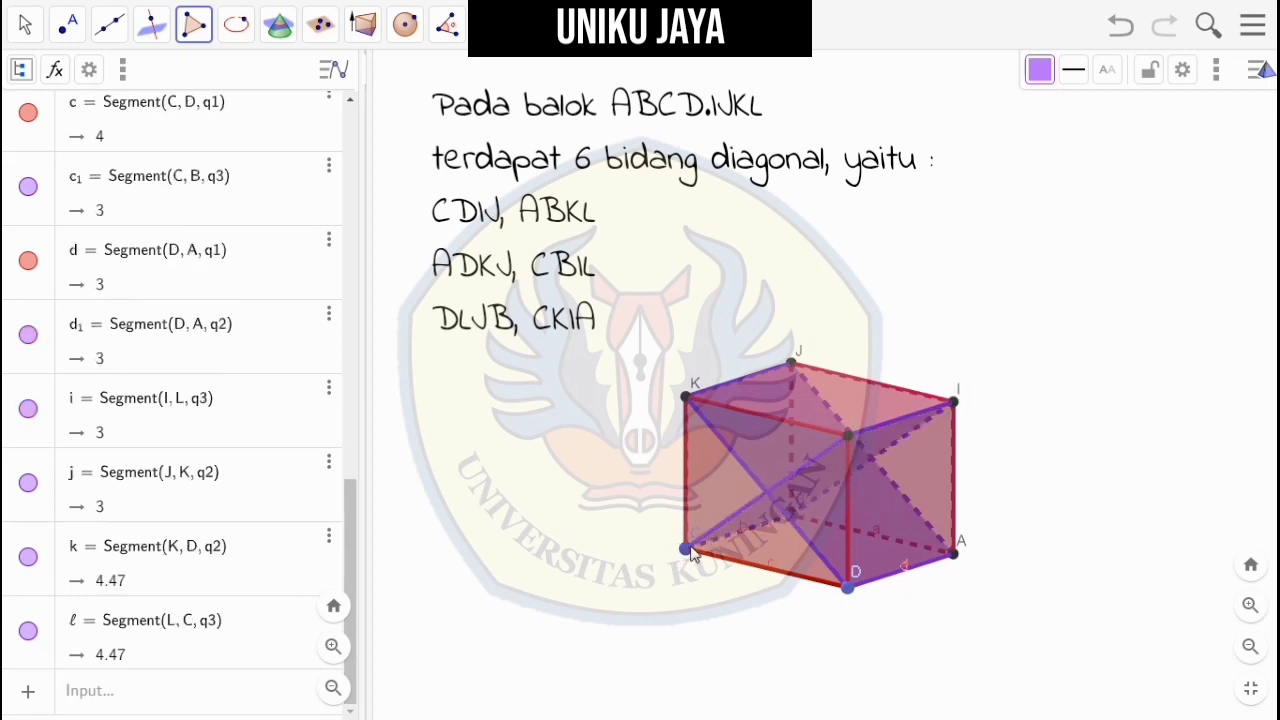
click(25, 26)
click(1115, 70)
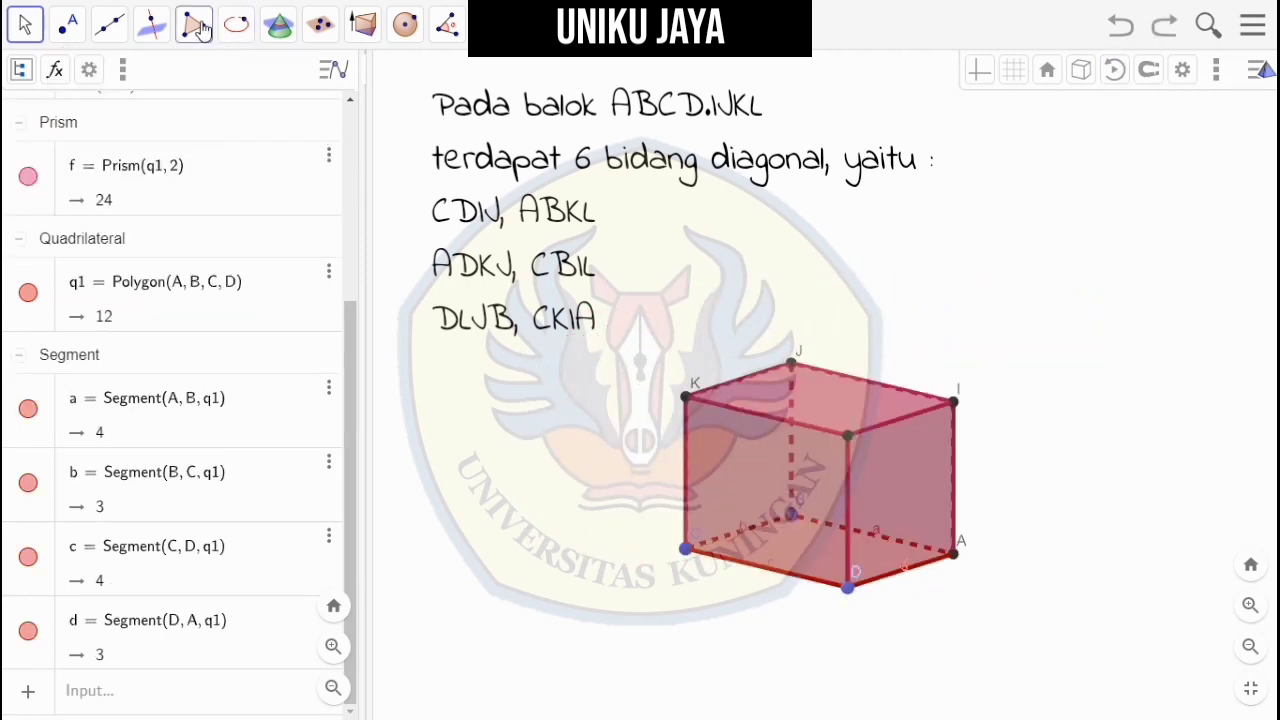
- Draw the diagonal plane DLJB inside the prism as a polygon through vertices D, L, J and B
click(234, 26)
mouse_move(194, 24)
click(245, 86)
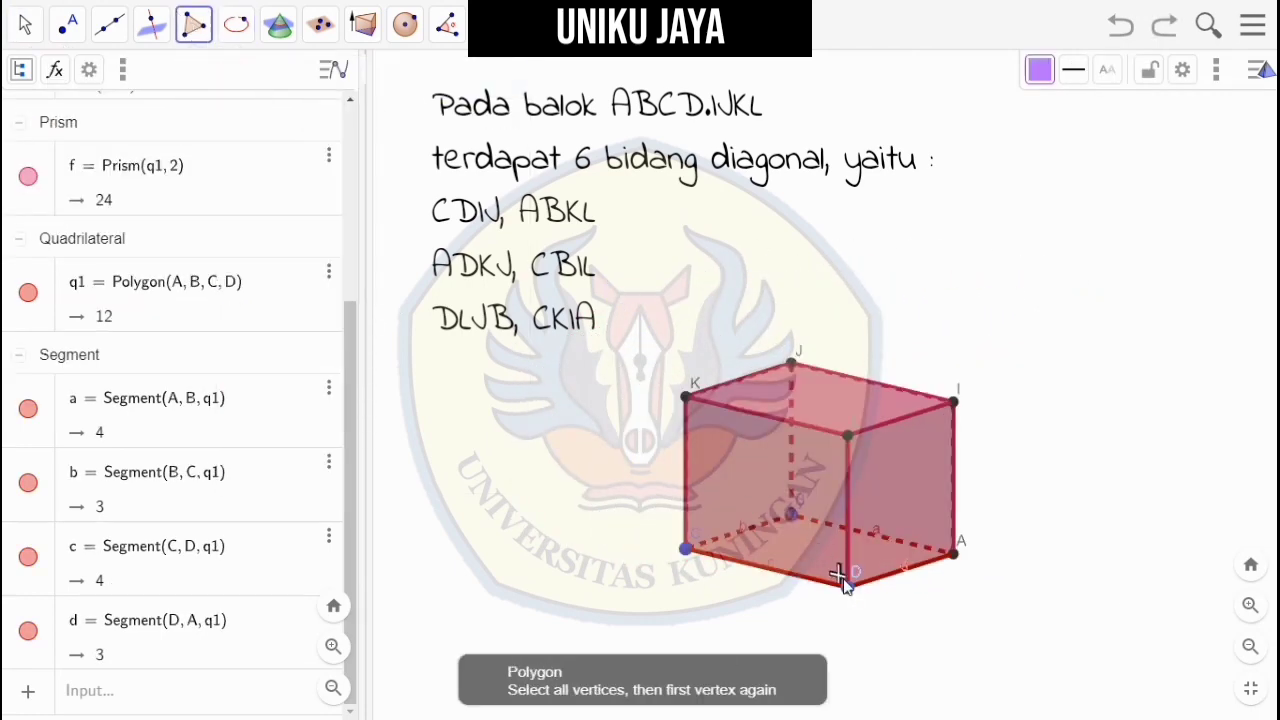
click(847, 587)
click(847, 436)
click(792, 364)
click(792, 514)
click(847, 587)
- Draw the diagonal plane CKIA as a polygon through I, K, C and A, and start the automatic rotation of the 3D view
click(954, 402)
click(686, 397)
click(685, 548)
click(955, 552)
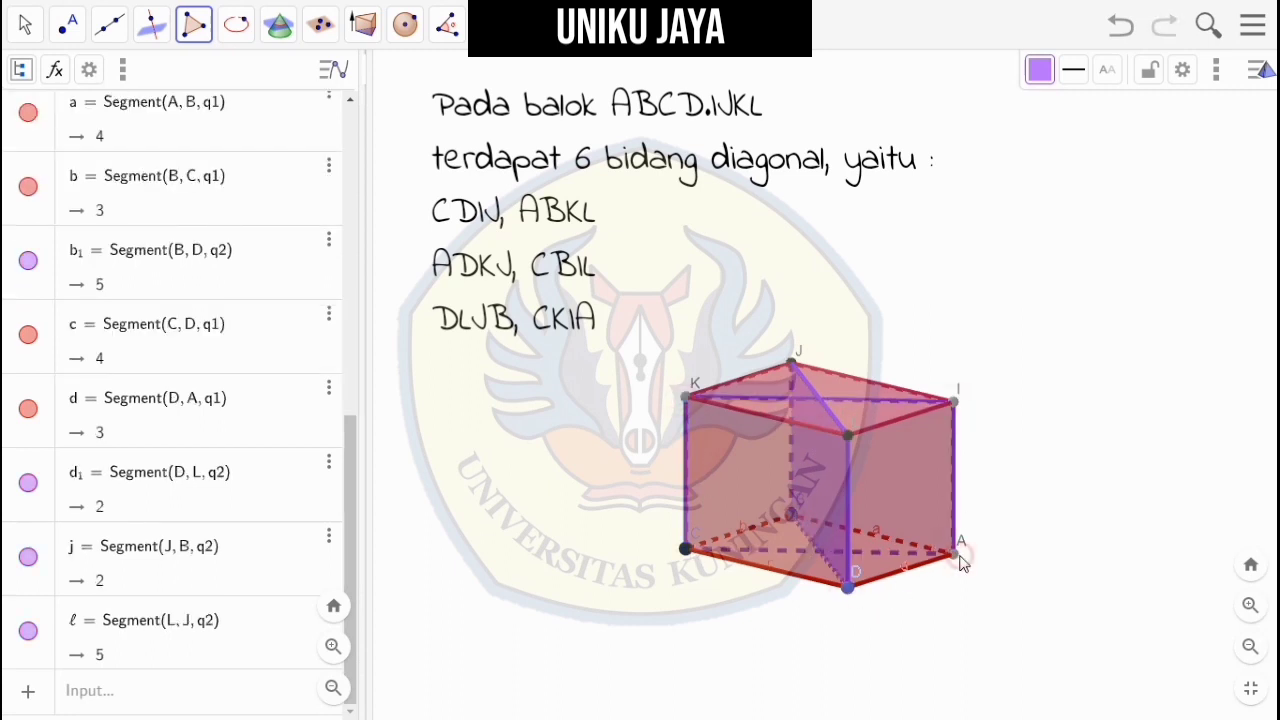
click(954, 402)
key(Escape)
click(1120, 74)
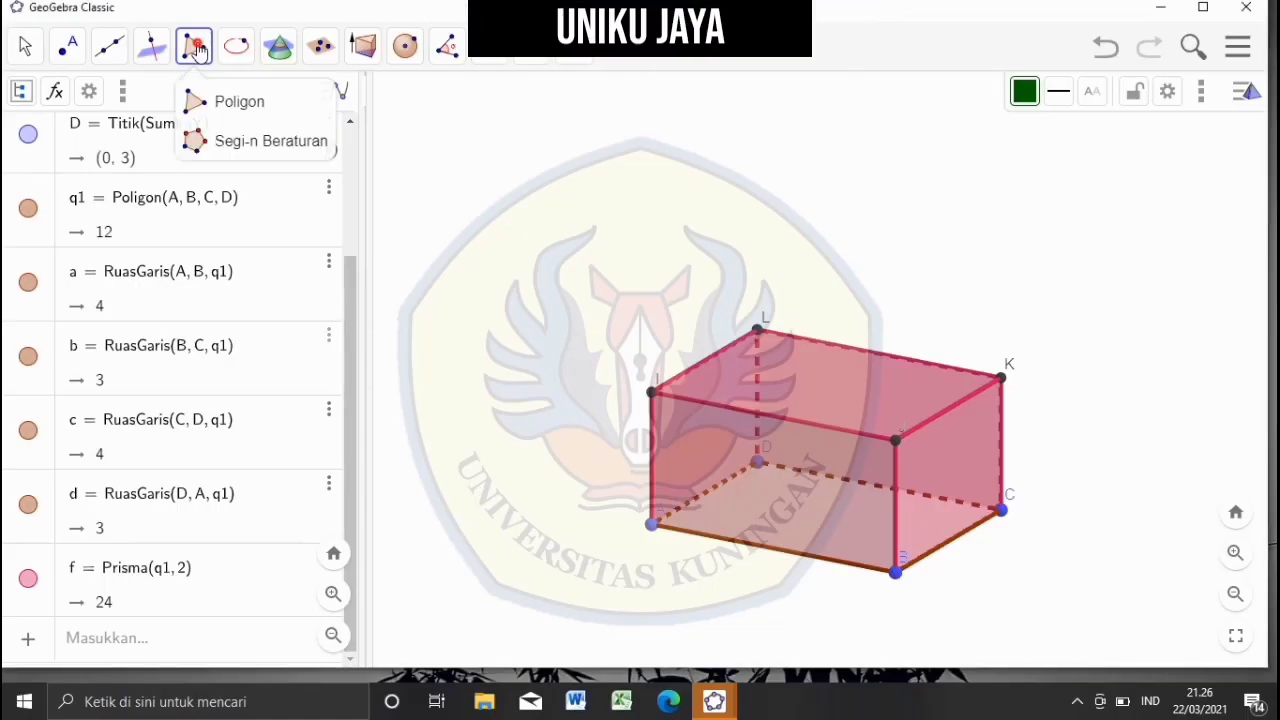
- Draw a horizontal section polygon through new points about 0.9 up the vertical edges AI, BJ, CK and DL, and start the view rotation
click(194, 46)
click(243, 103)
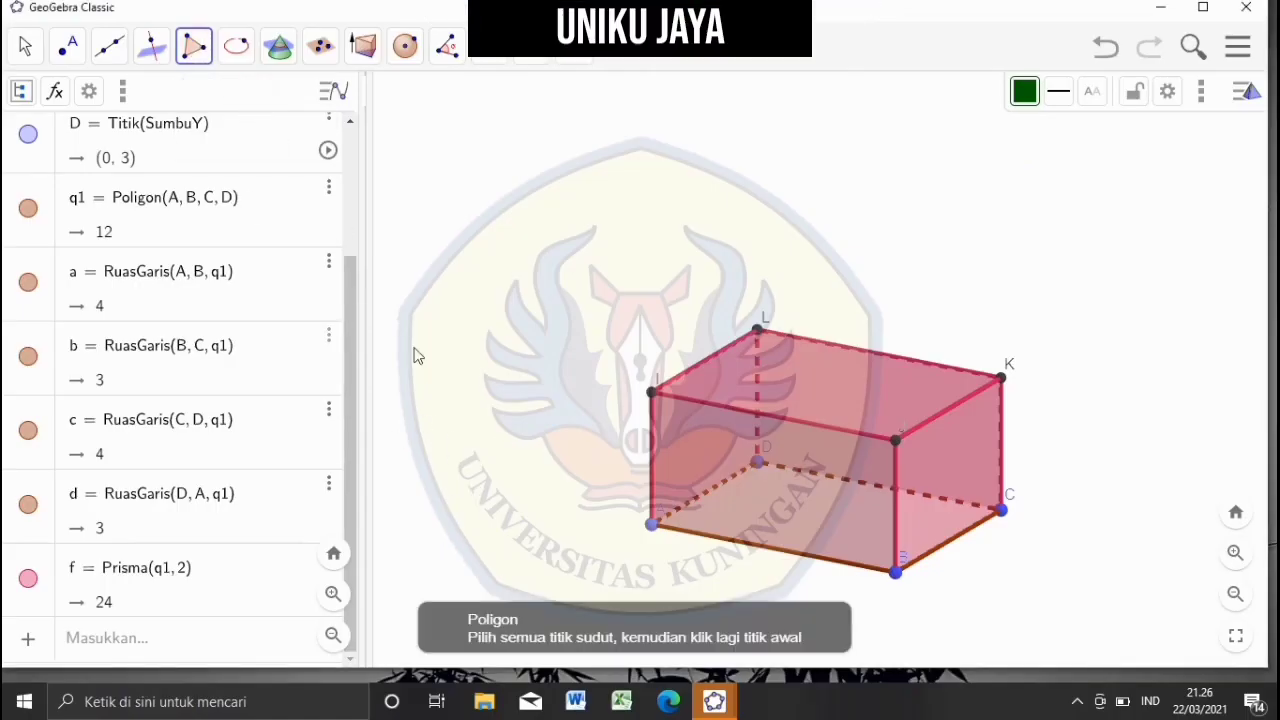
click(651, 468)
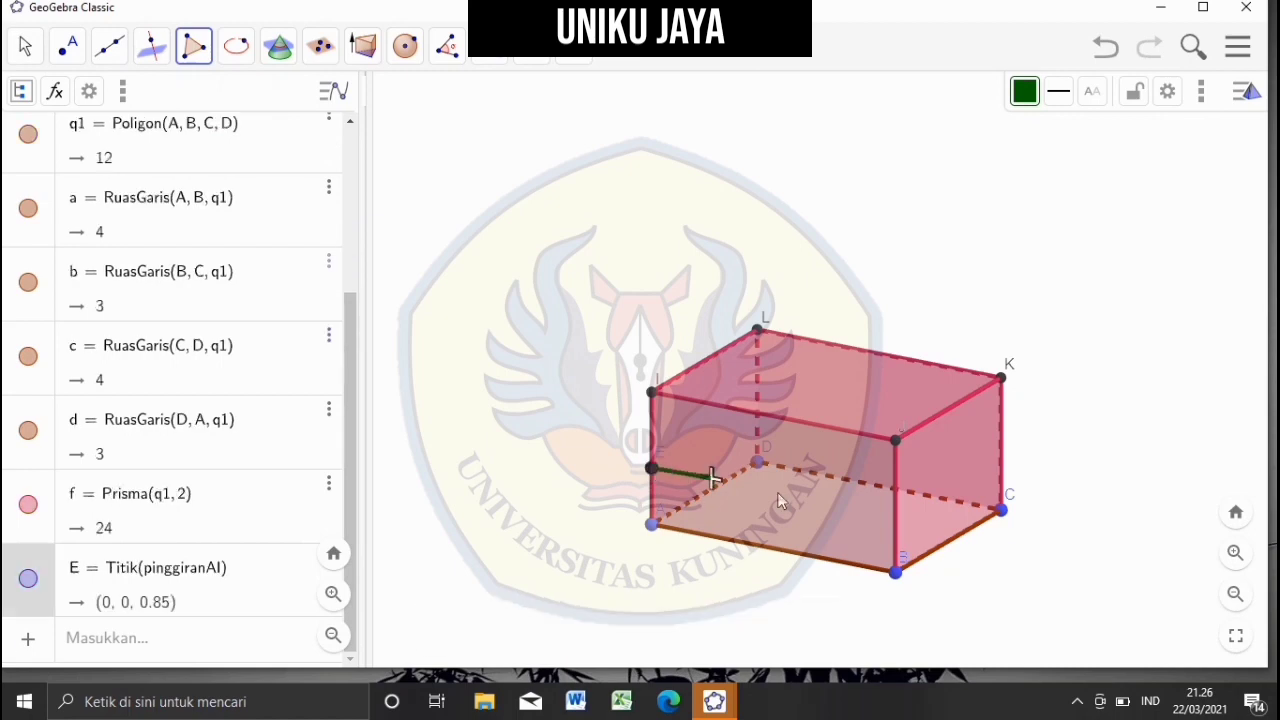
click(896, 515)
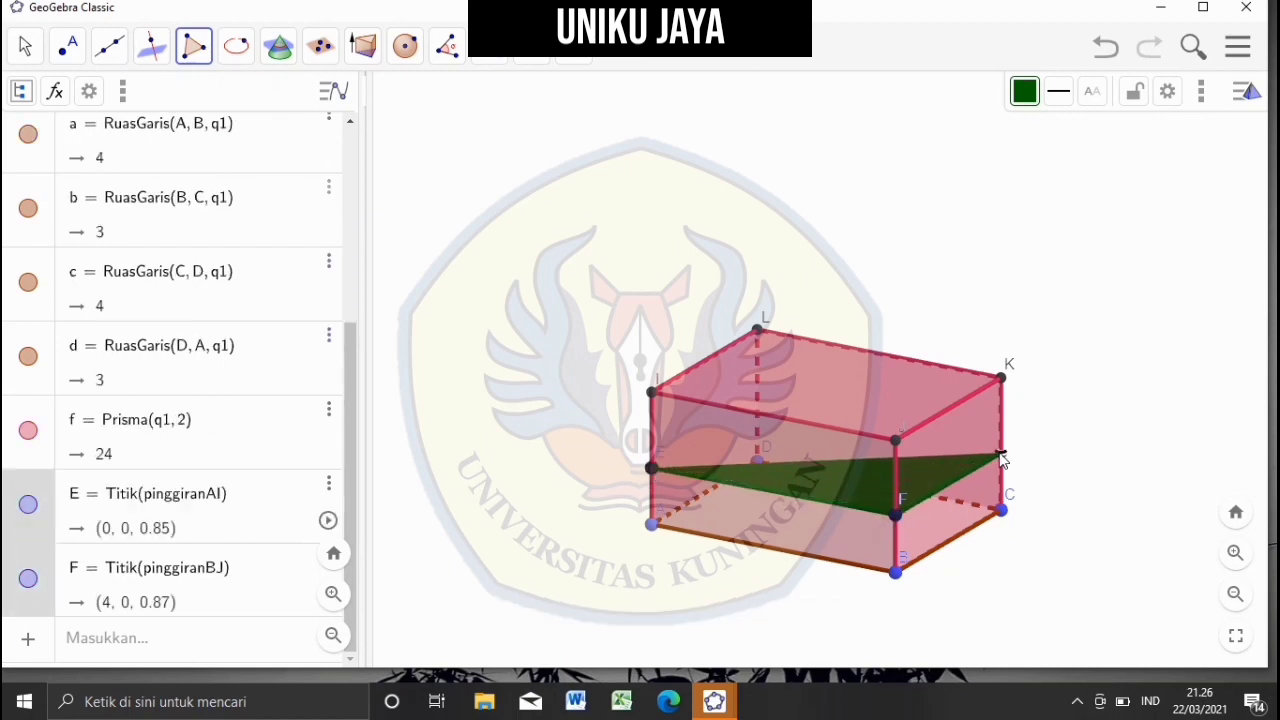
click(1001, 455)
click(757, 406)
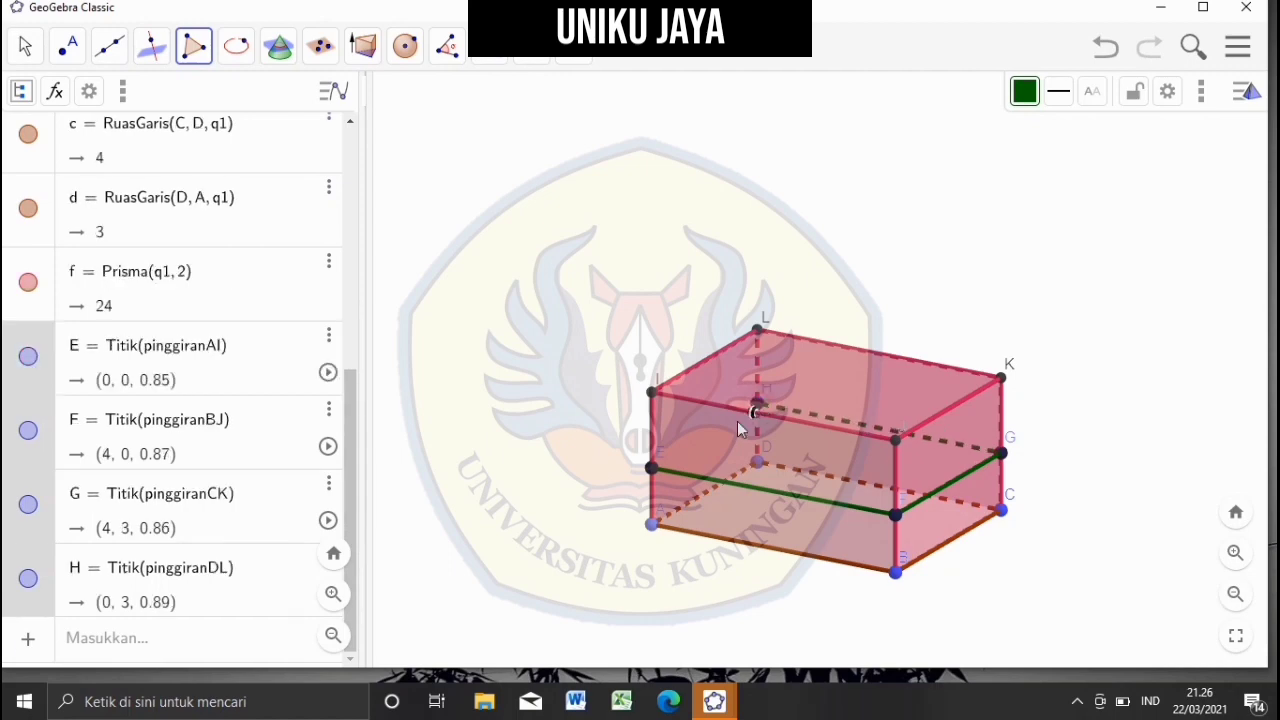
click(651, 468)
key(Escape)
click(1100, 92)
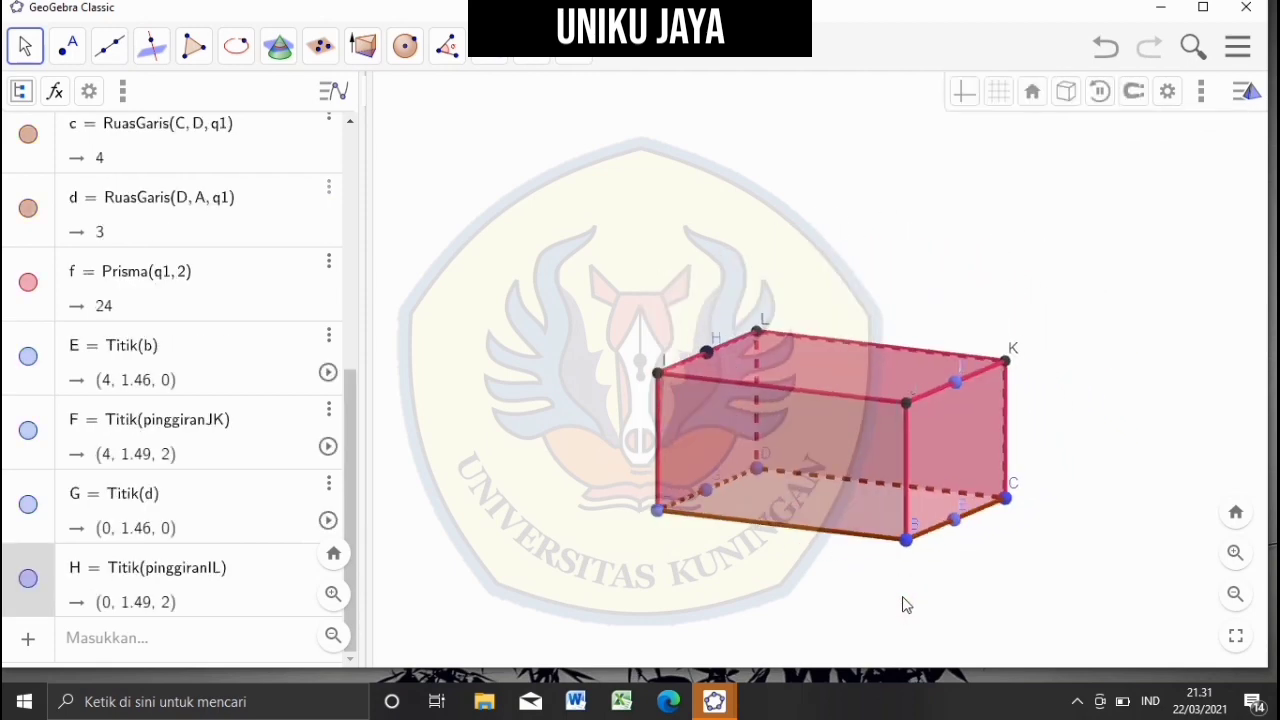
- Draw the vertical section polygon GEFH through the existing points on edges AD, BC, JK and IL, and start the view rotation
click(194, 46)
click(226, 100)
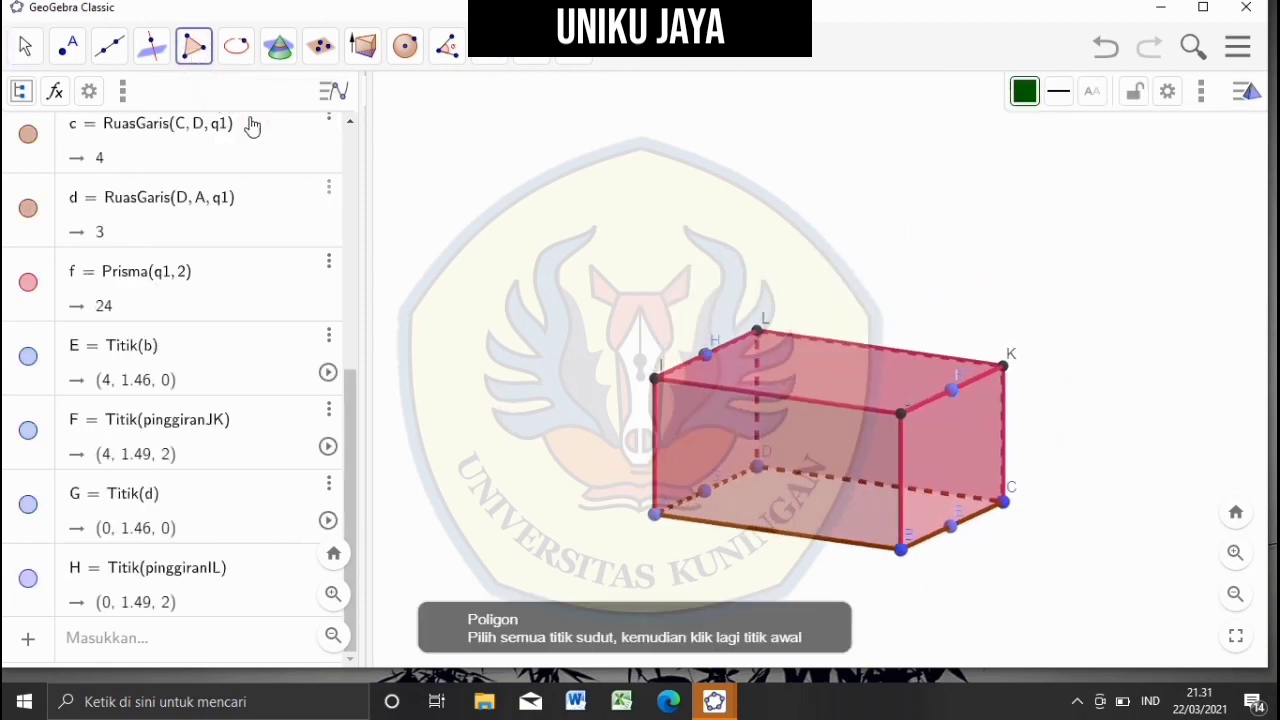
click(705, 490)
click(952, 525)
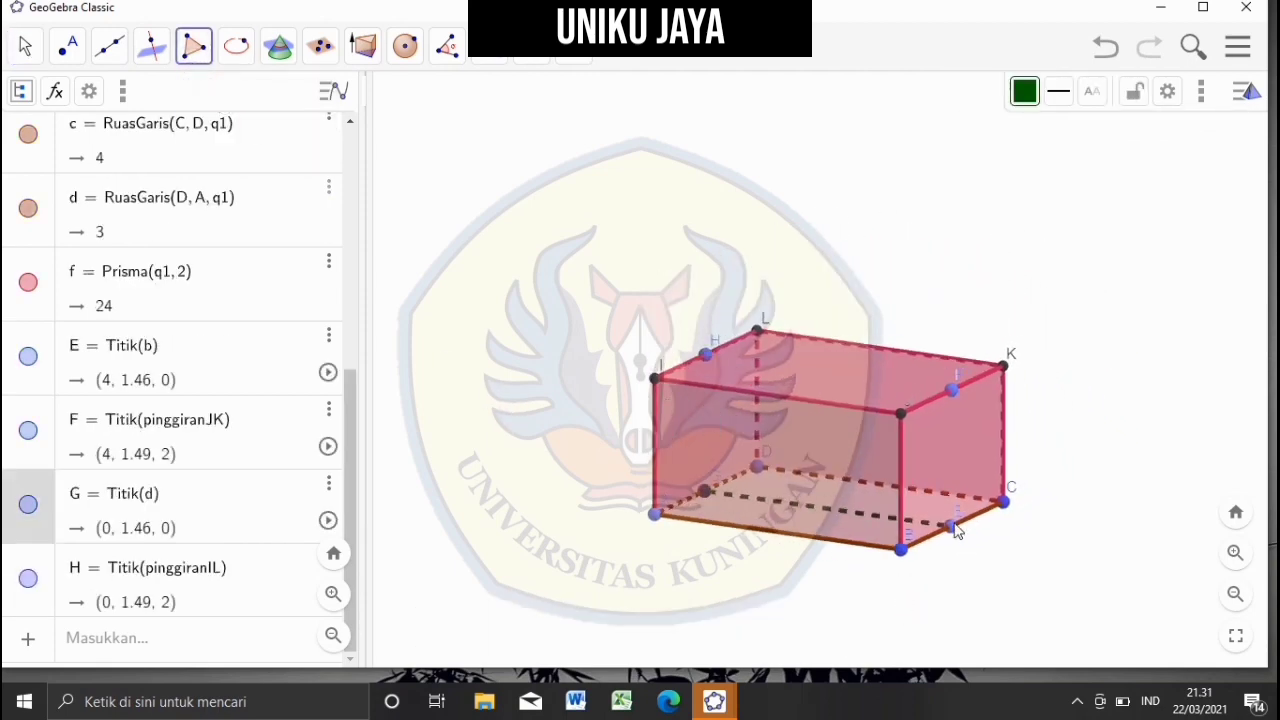
click(952, 390)
click(706, 354)
click(705, 490)
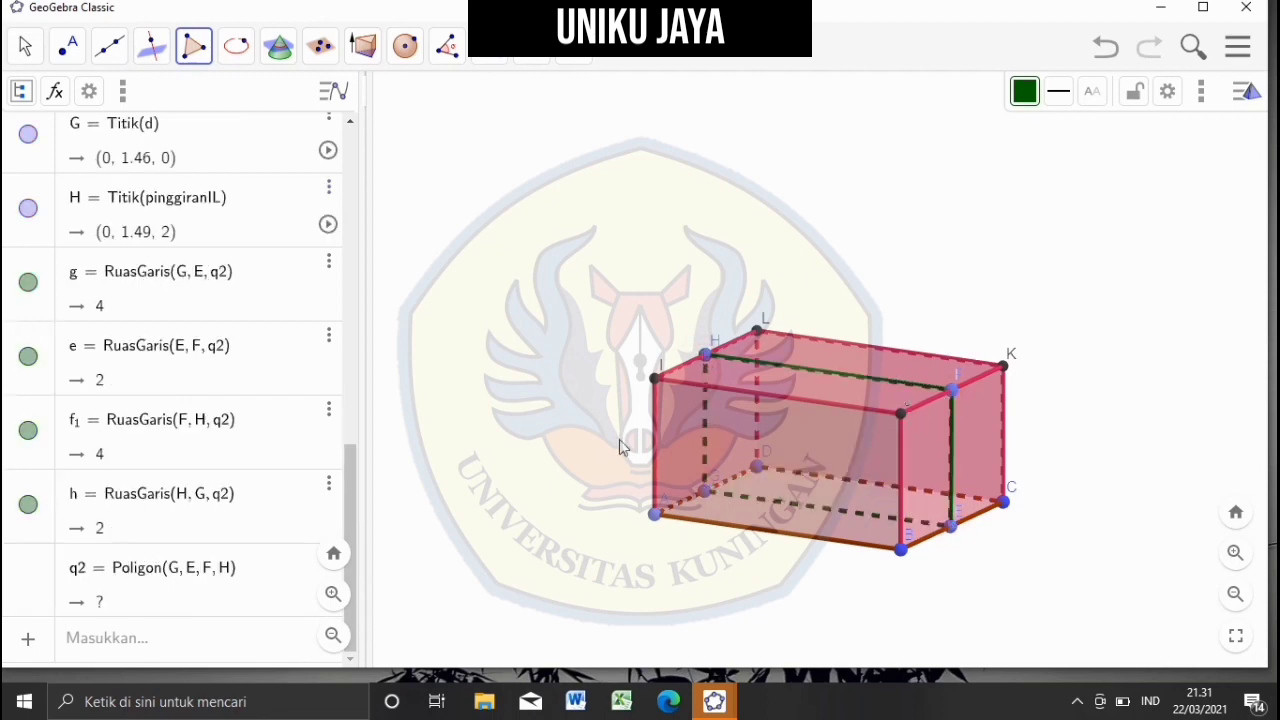
click(25, 46)
click(1100, 92)
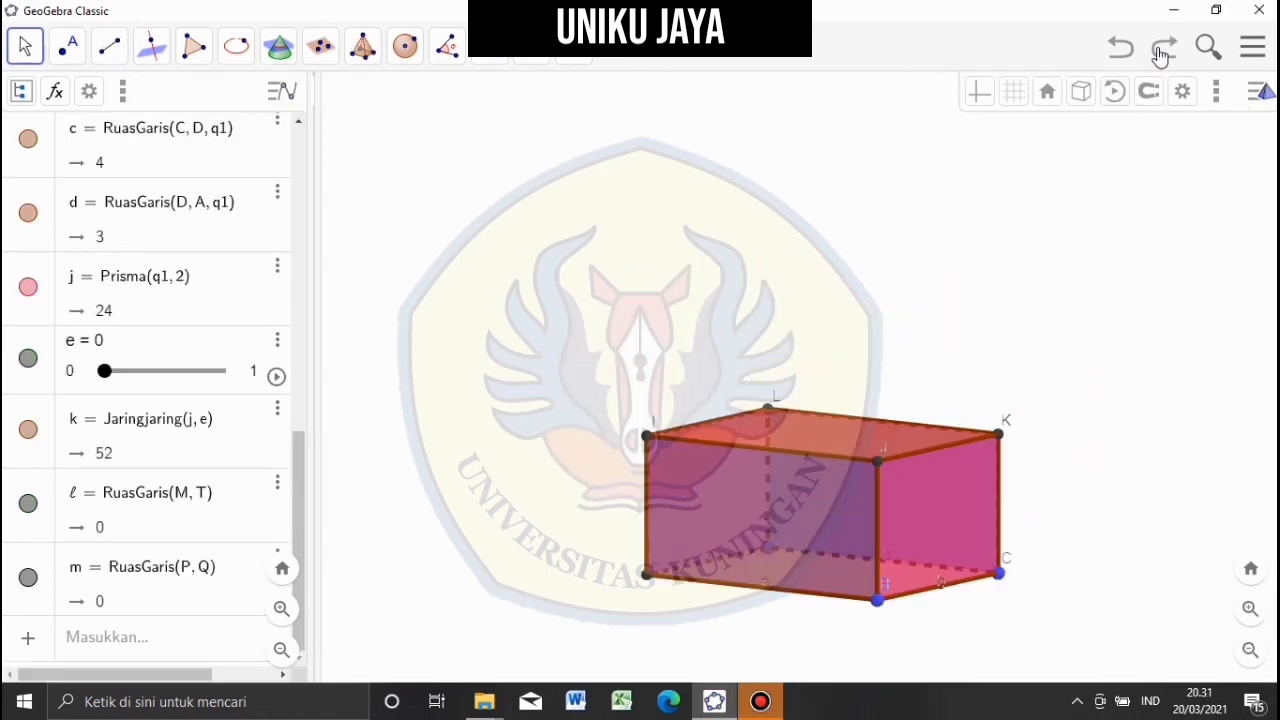
- Draw a vertical section polygon through new points near the middles of edges AB, DC, LK and IJ, and start the view rotation
click(194, 46)
click(230, 120)
click(722, 540)
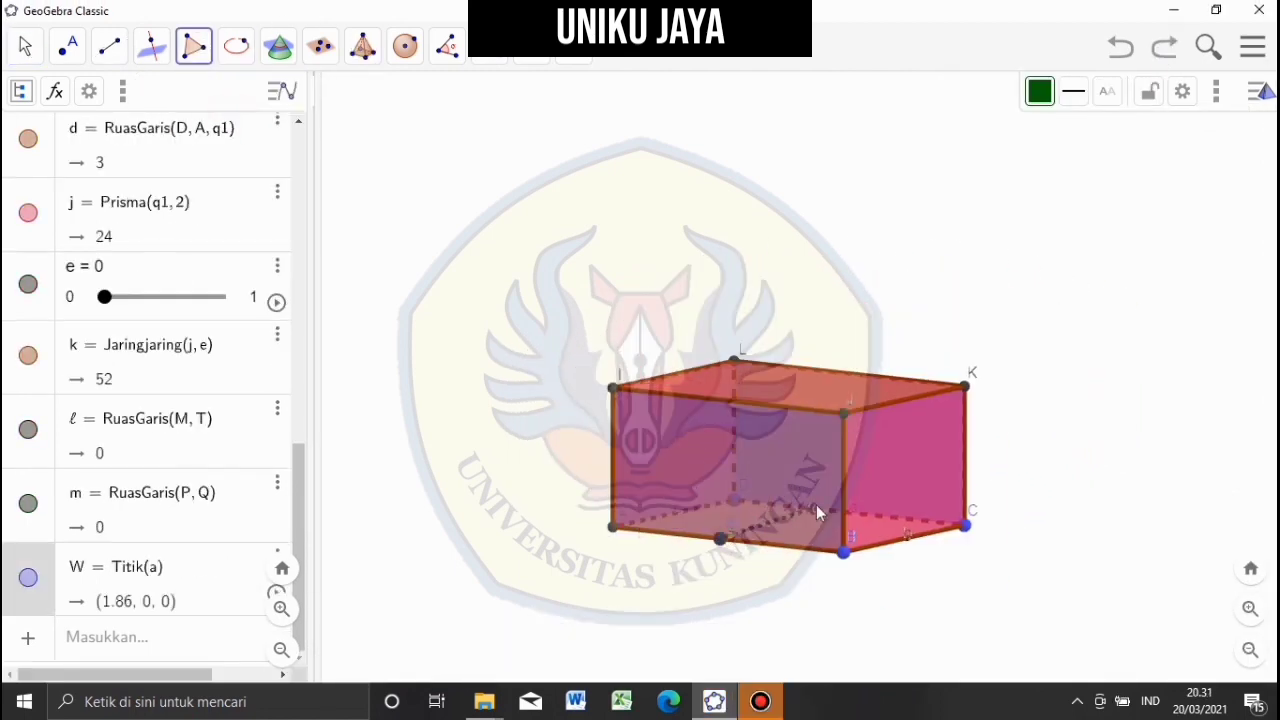
click(851, 507)
click(854, 375)
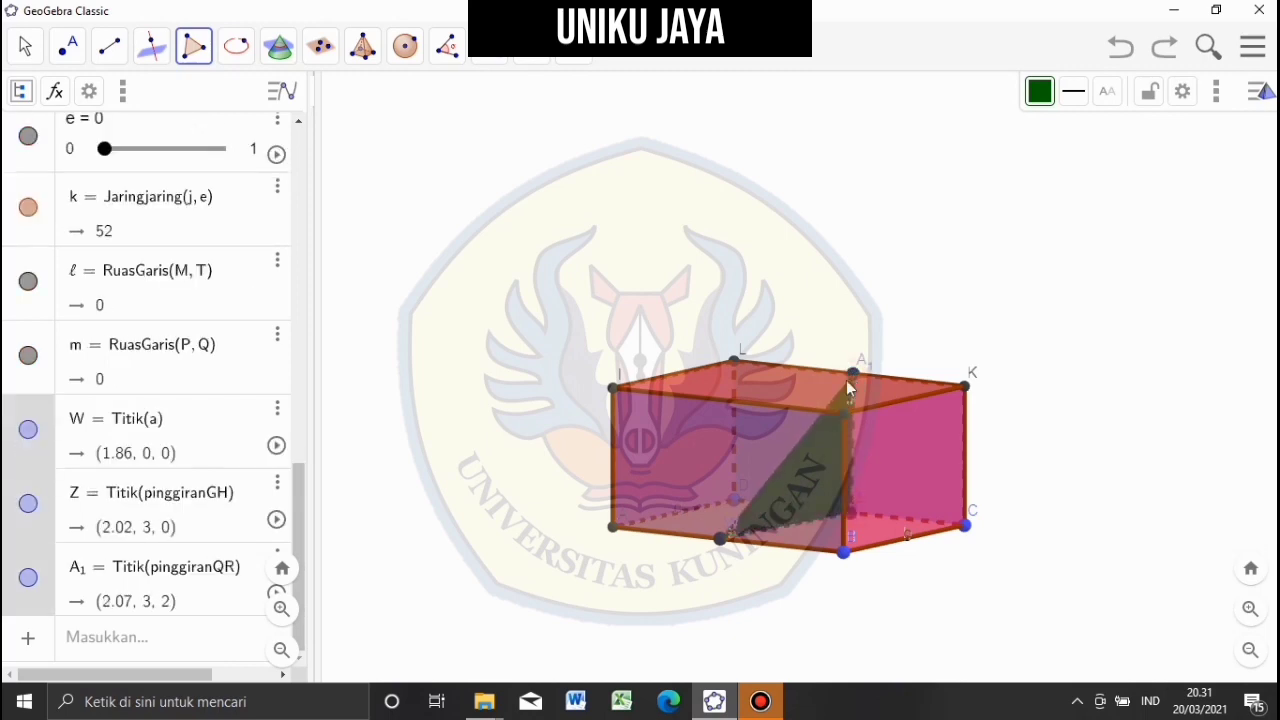
click(728, 403)
click(722, 539)
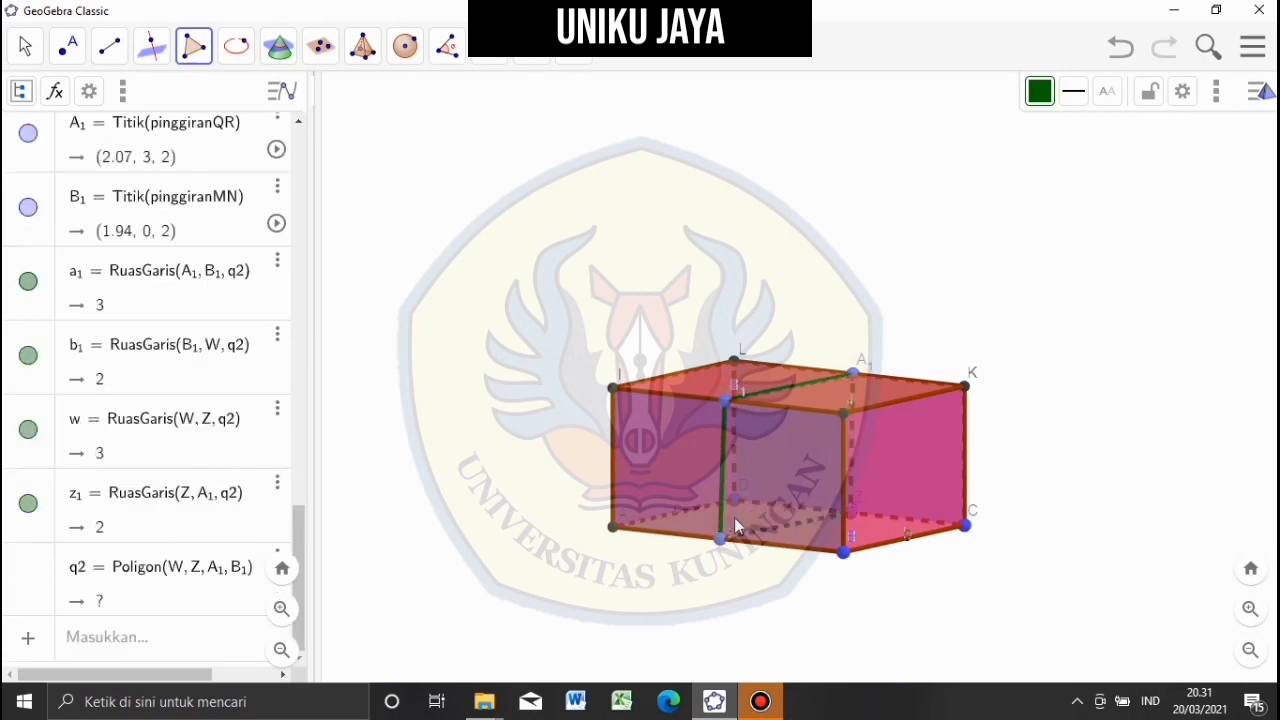
click(24, 46)
click(1116, 94)
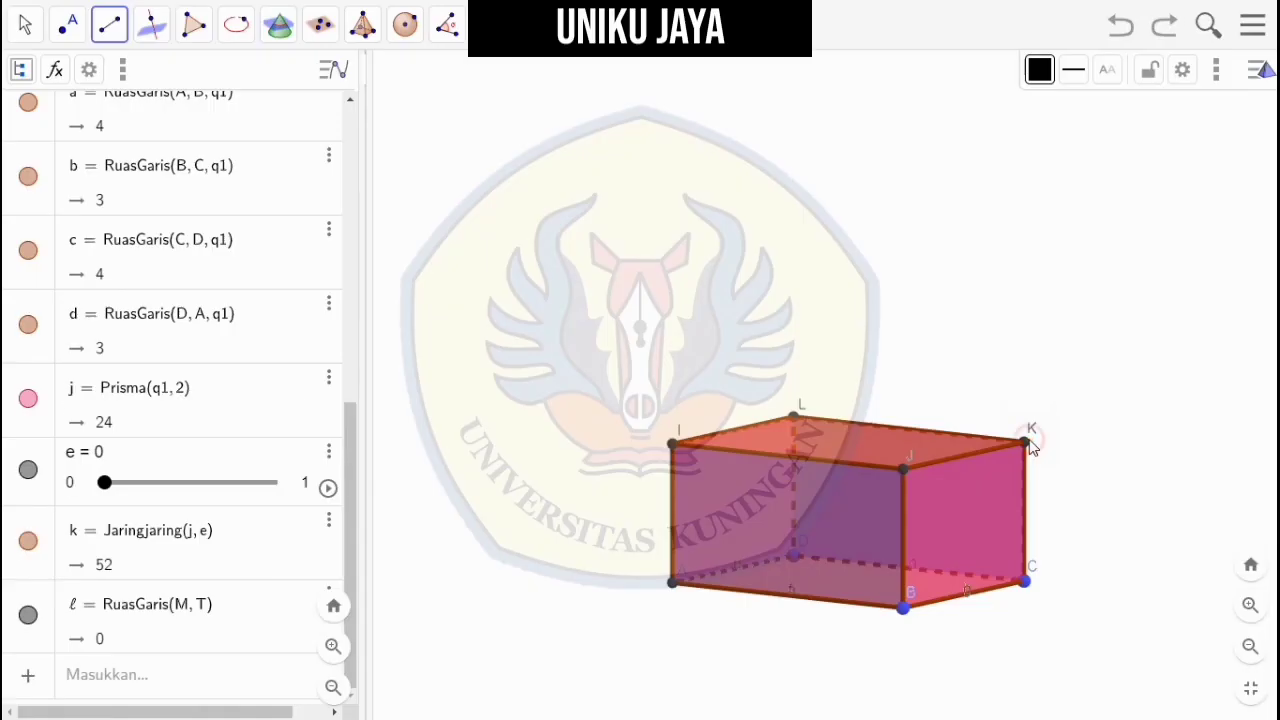
- Draw segments KI and LJ across the prism's upper face and segments AC and DB across its base as face diagonals
click(880, 449)
click(677, 443)
click(791, 415)
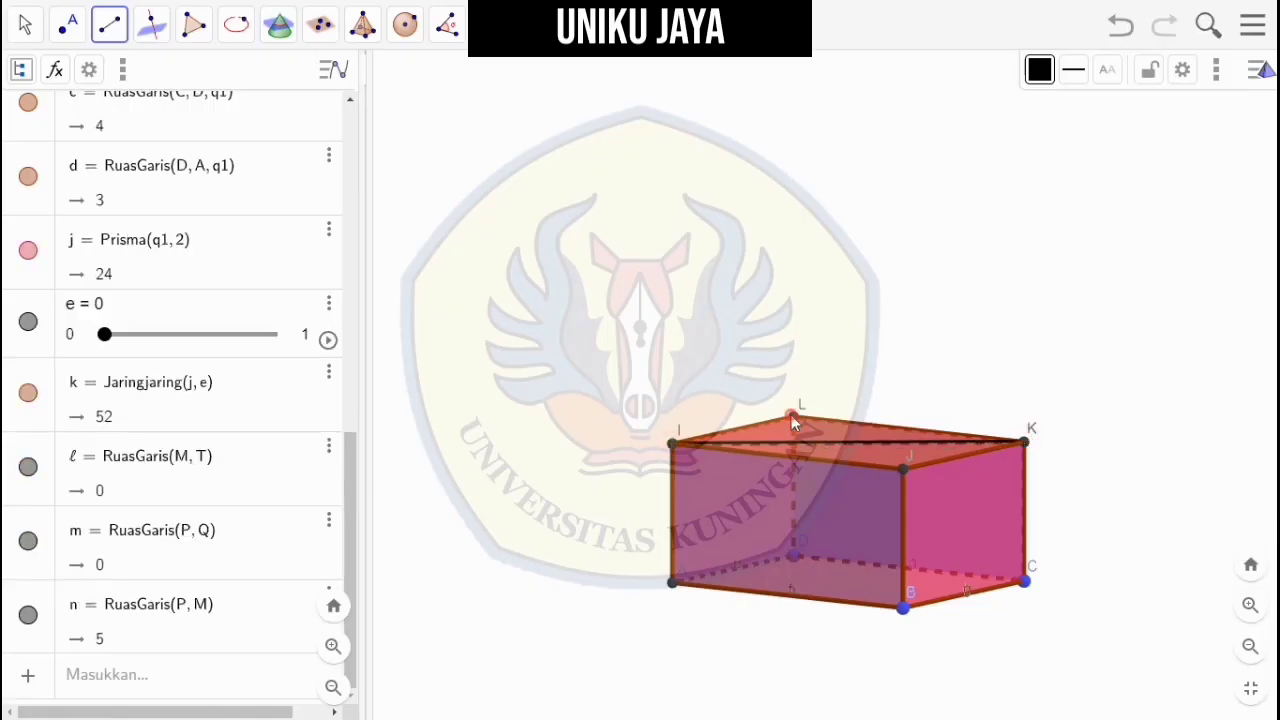
click(903, 467)
click(672, 582)
click(1025, 580)
click(796, 557)
click(903, 607)
- Draw a vertical line through the diagonal intersections of the upper and lower faces, and start the automatic rotation of the view
click(110, 24)
click(155, 82)
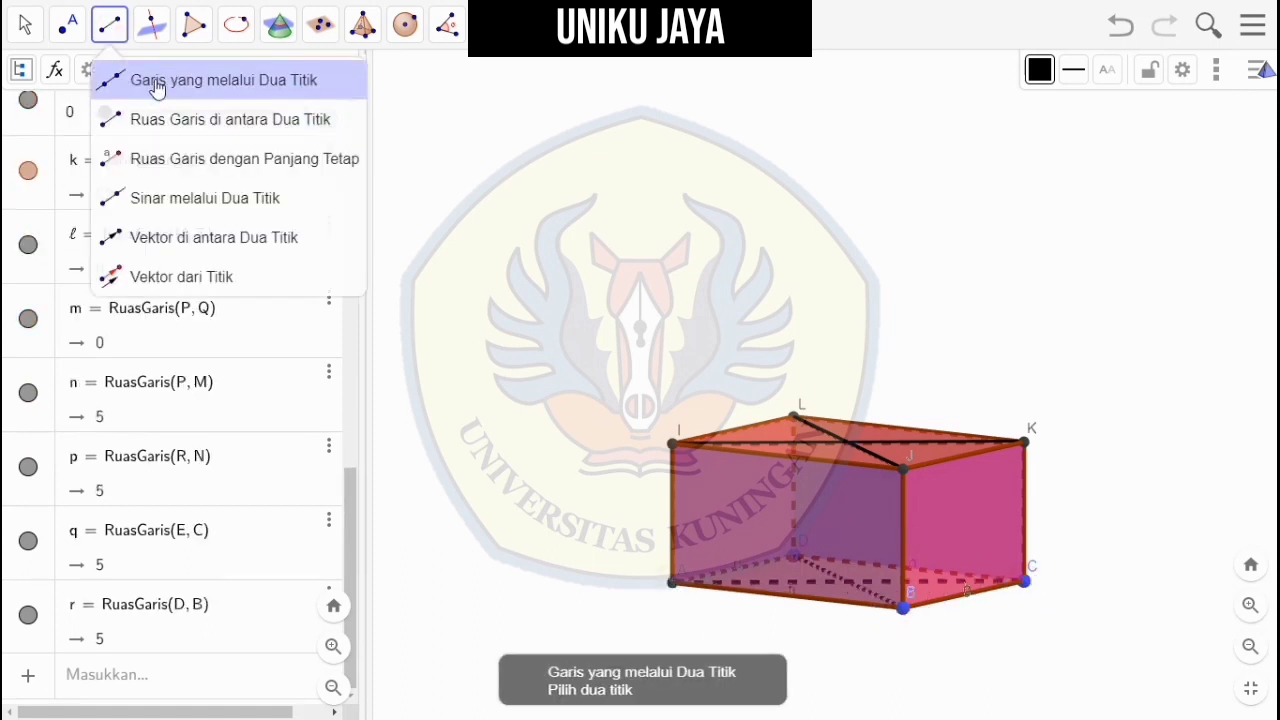
click(850, 440)
click(849, 581)
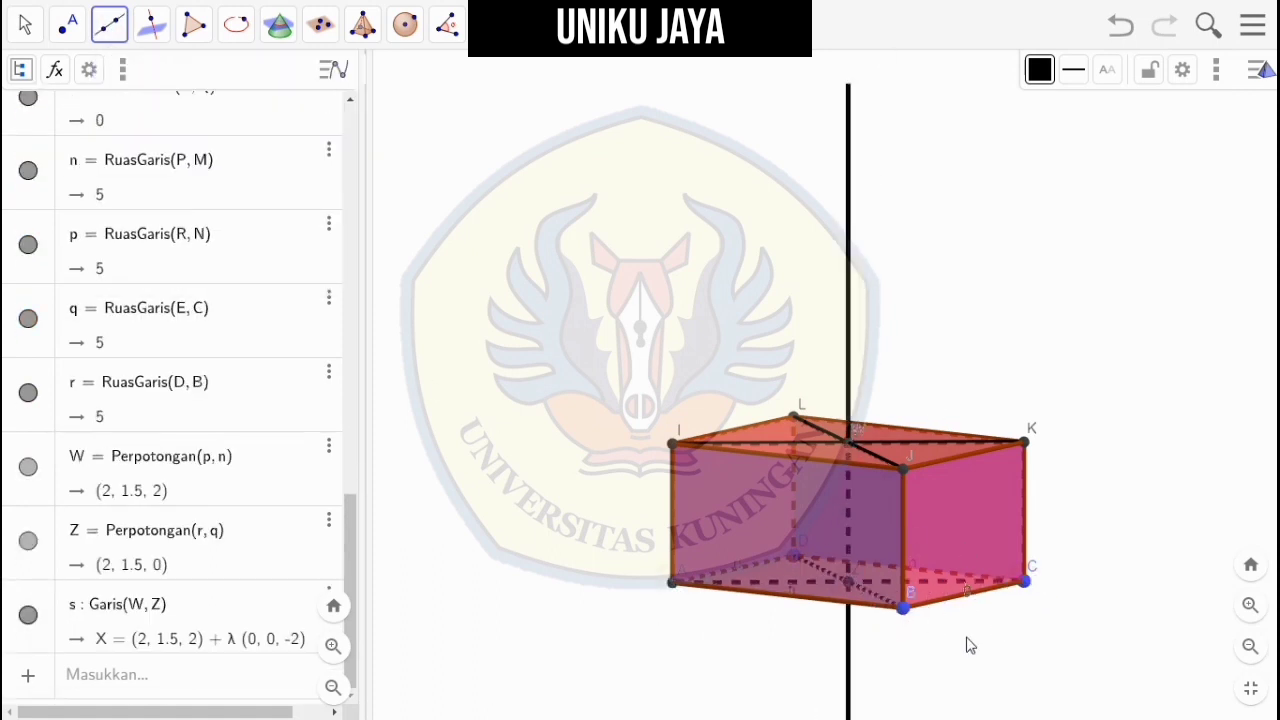
click(25, 24)
drag(471, 466, 460, 470)
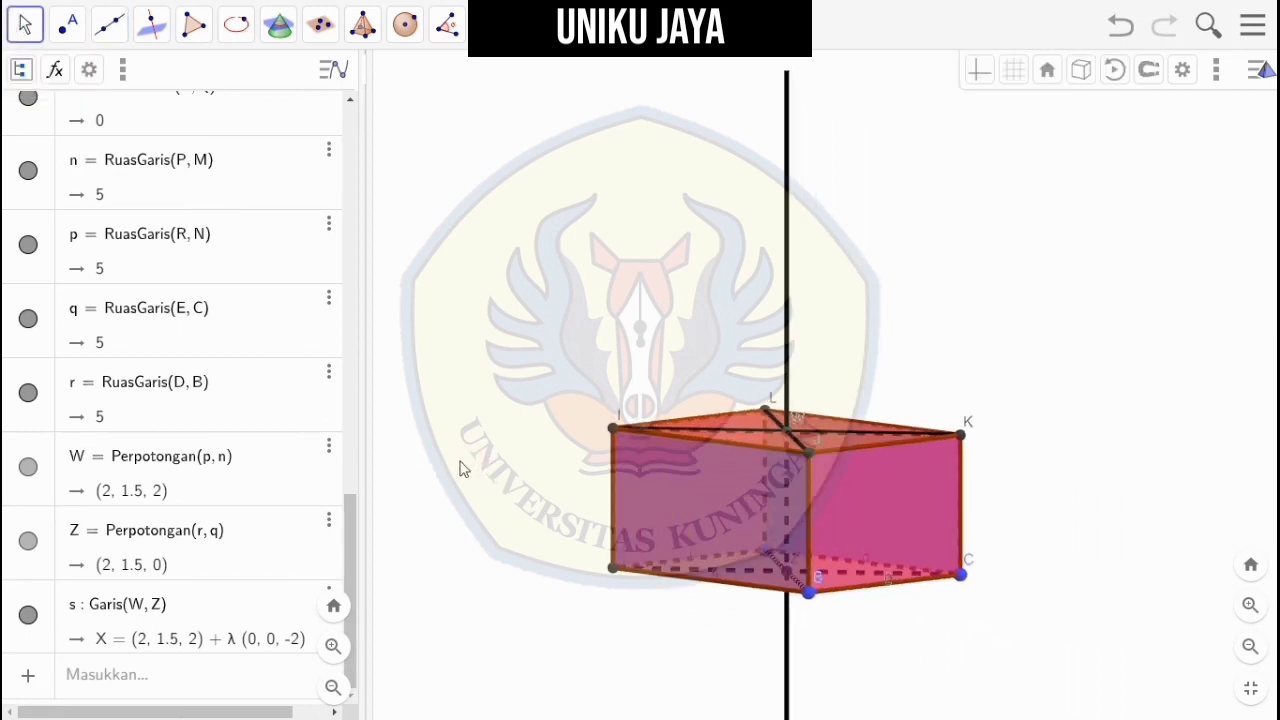
click(1116, 70)
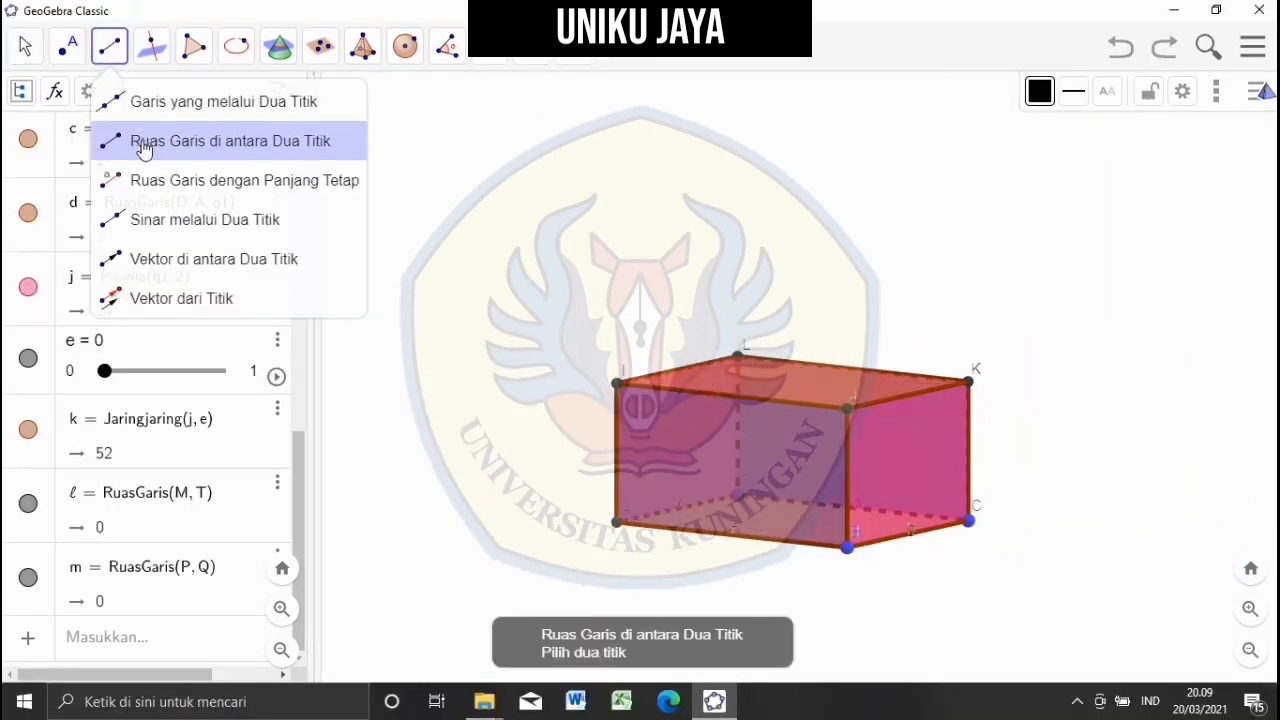
- Draw segments BK and JC as diagonals of face BCKJ, and segments DI and LA as diagonals of the opposite face ADLI
click(143, 140)
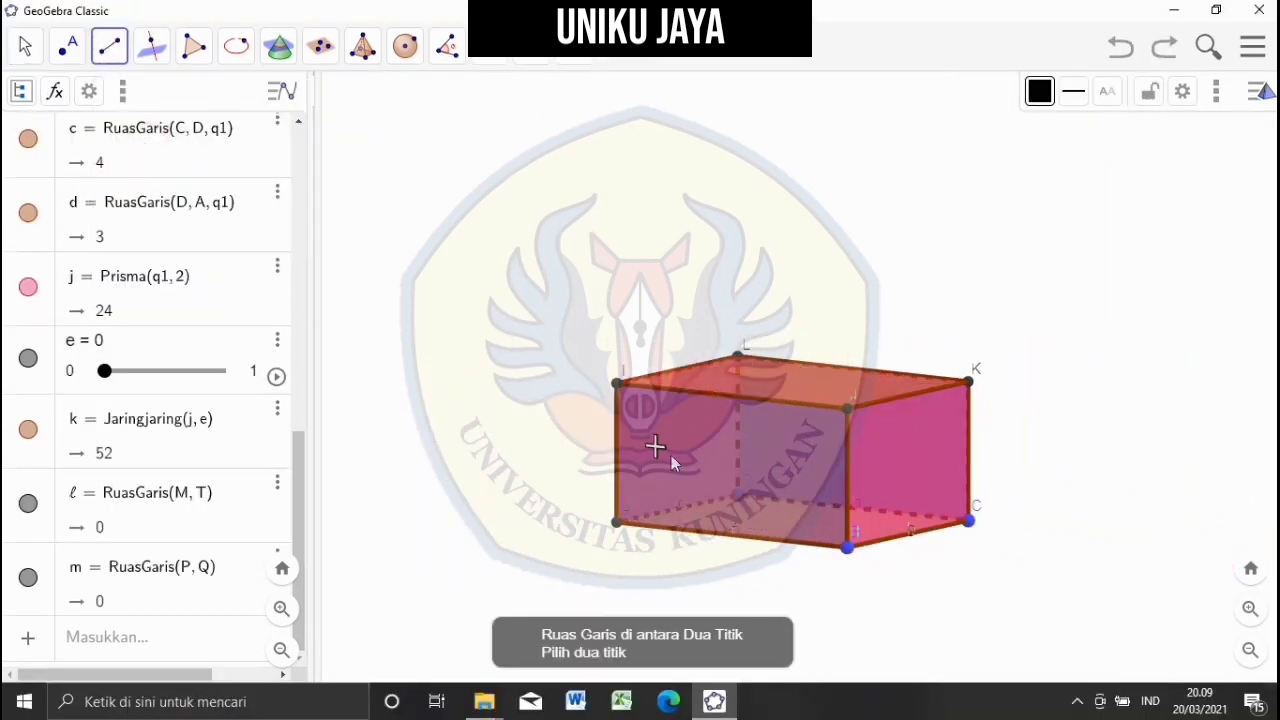
click(847, 547)
click(968, 382)
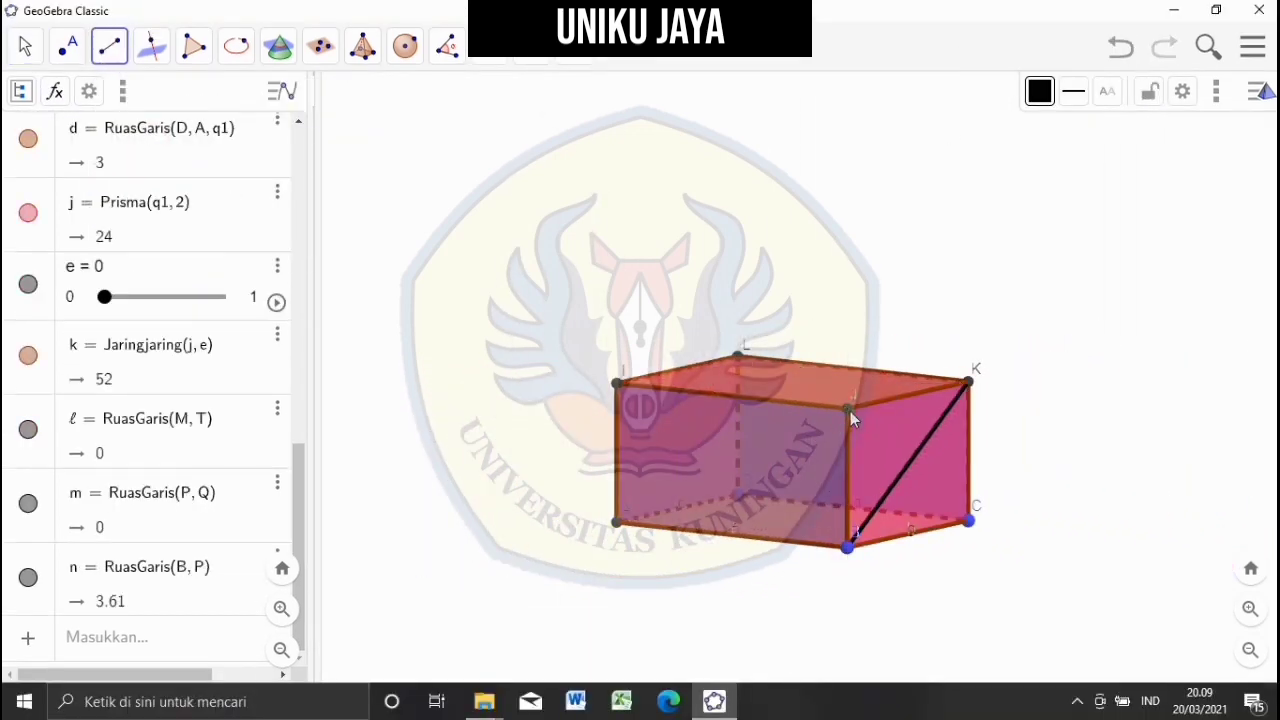
click(847, 408)
click(968, 520)
click(617, 383)
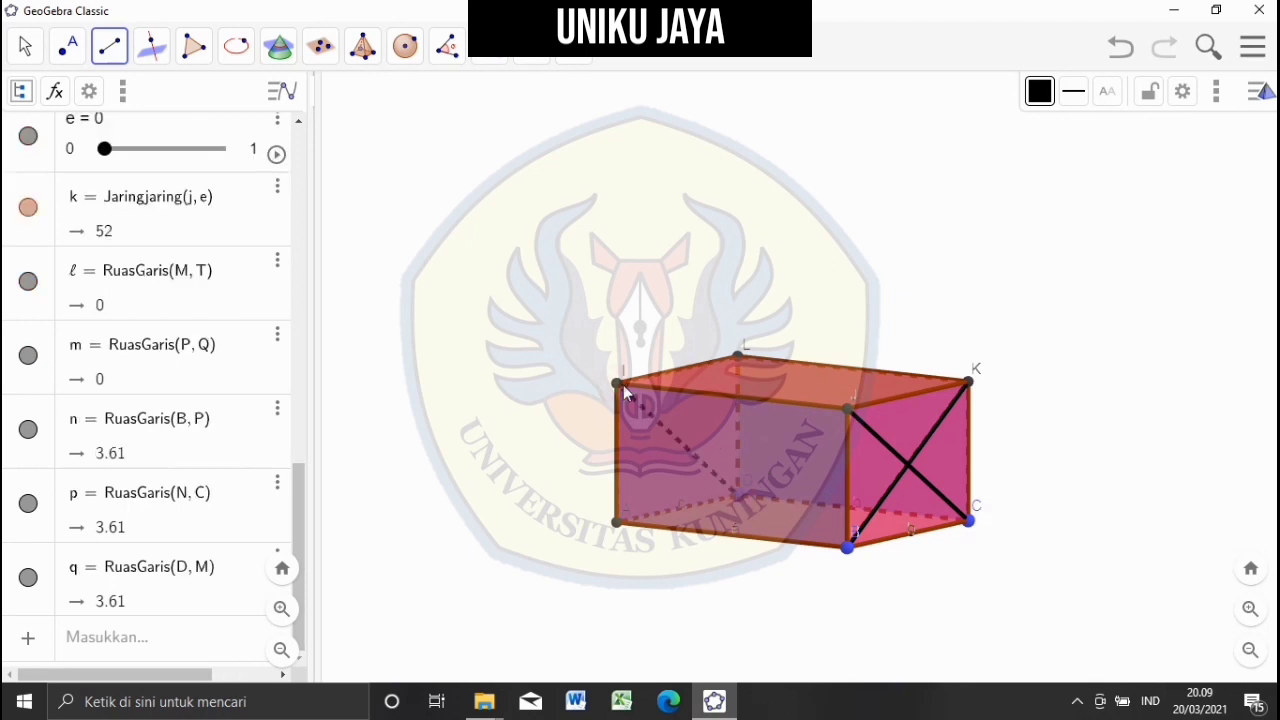
click(738, 355)
click(617, 522)
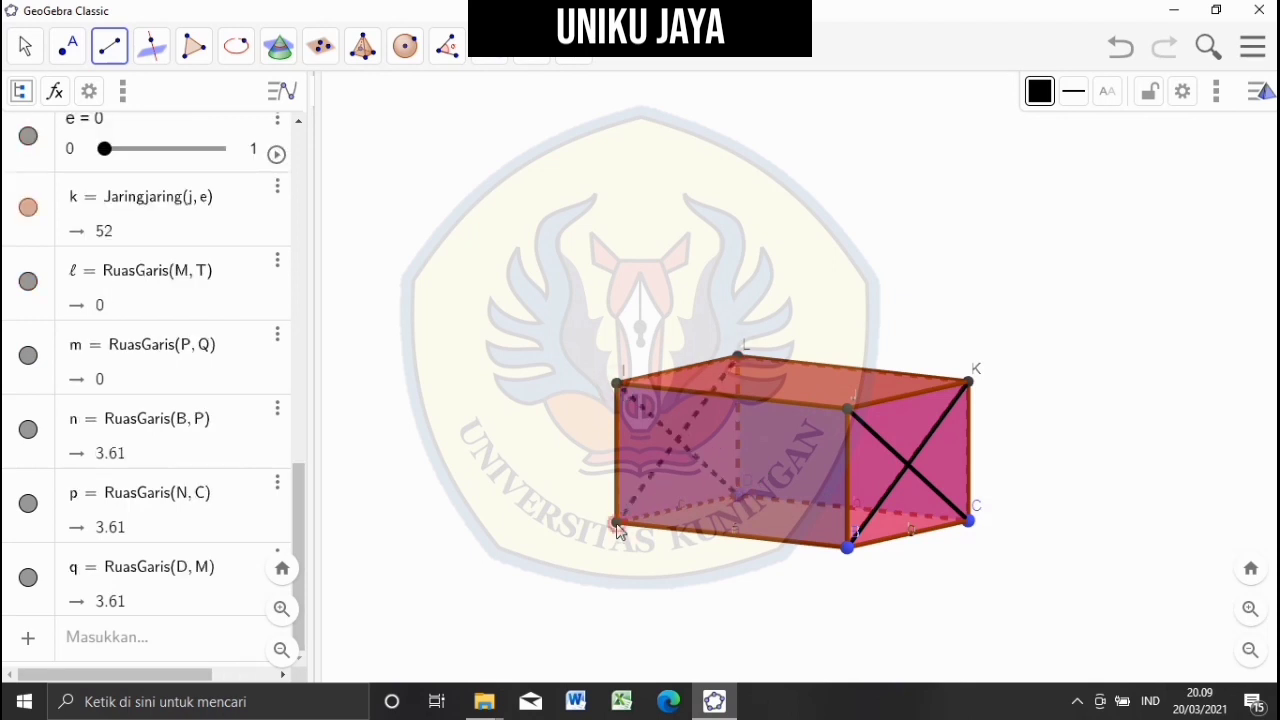
- Draw a line through the diagonal intersections of the opposite side faces ADLI and BCKJ
click(112, 60)
click(149, 110)
click(678, 441)
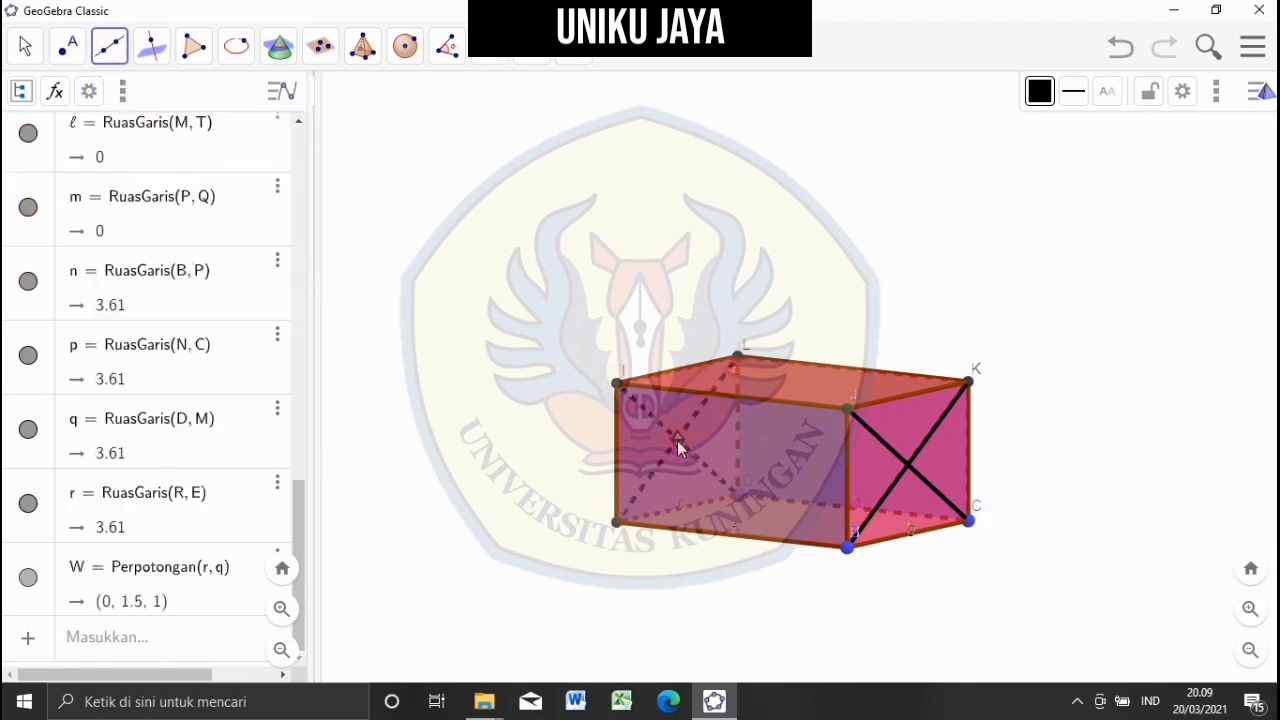
click(907, 464)
click(26, 46)
- Draw segments IB and JA as diagonals of face ABJI, and segments LC and KD as diagonals of the opposite face DCKL
click(68, 46)
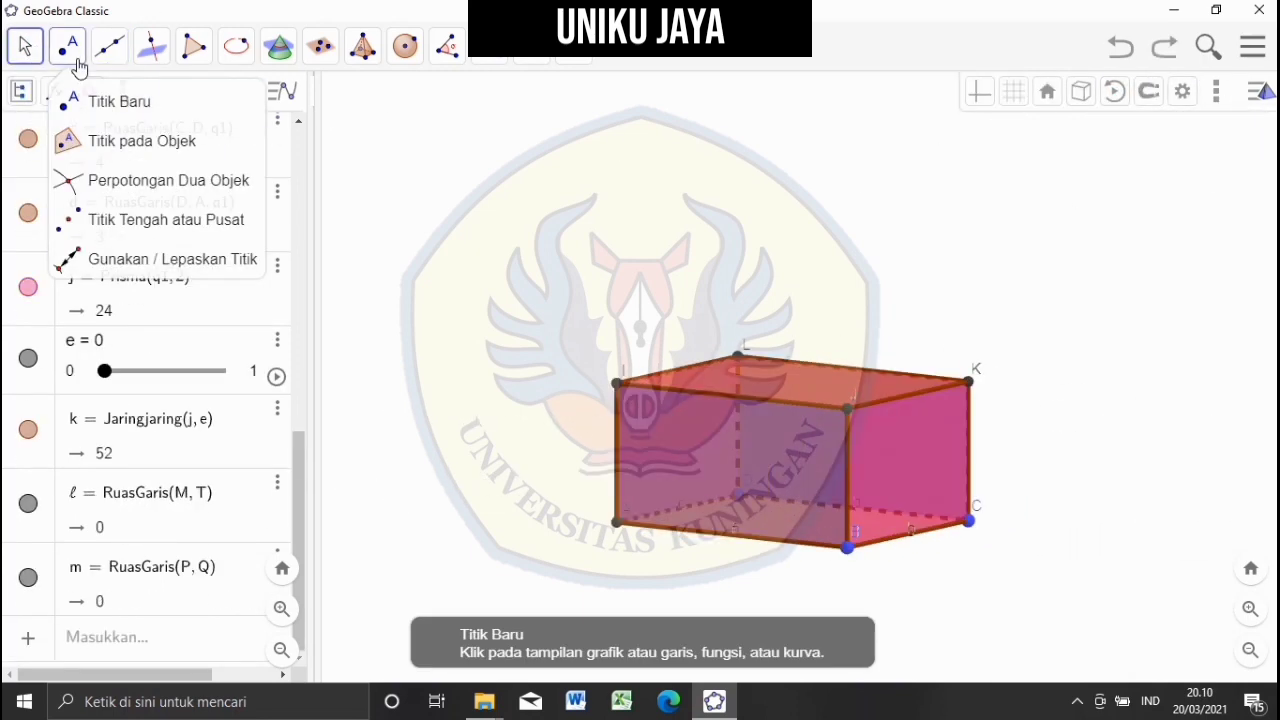
click(115, 48)
click(230, 141)
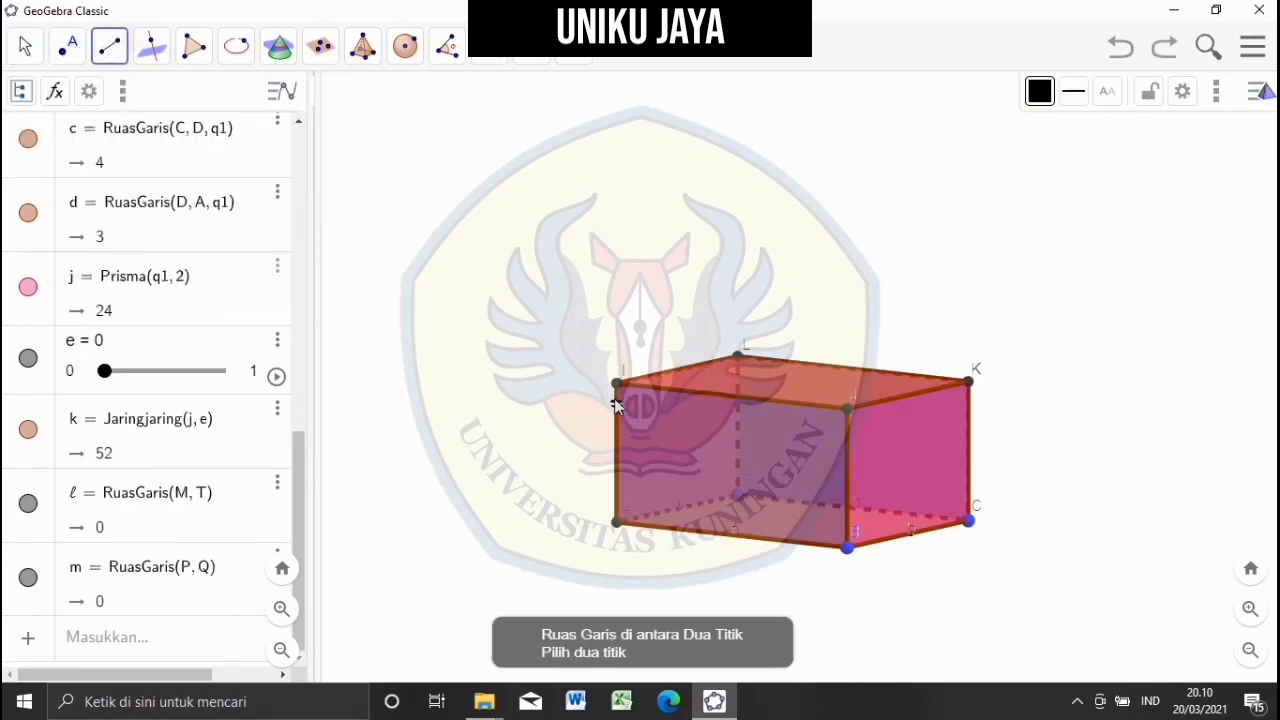
click(616, 383)
click(847, 547)
click(848, 407)
click(617, 521)
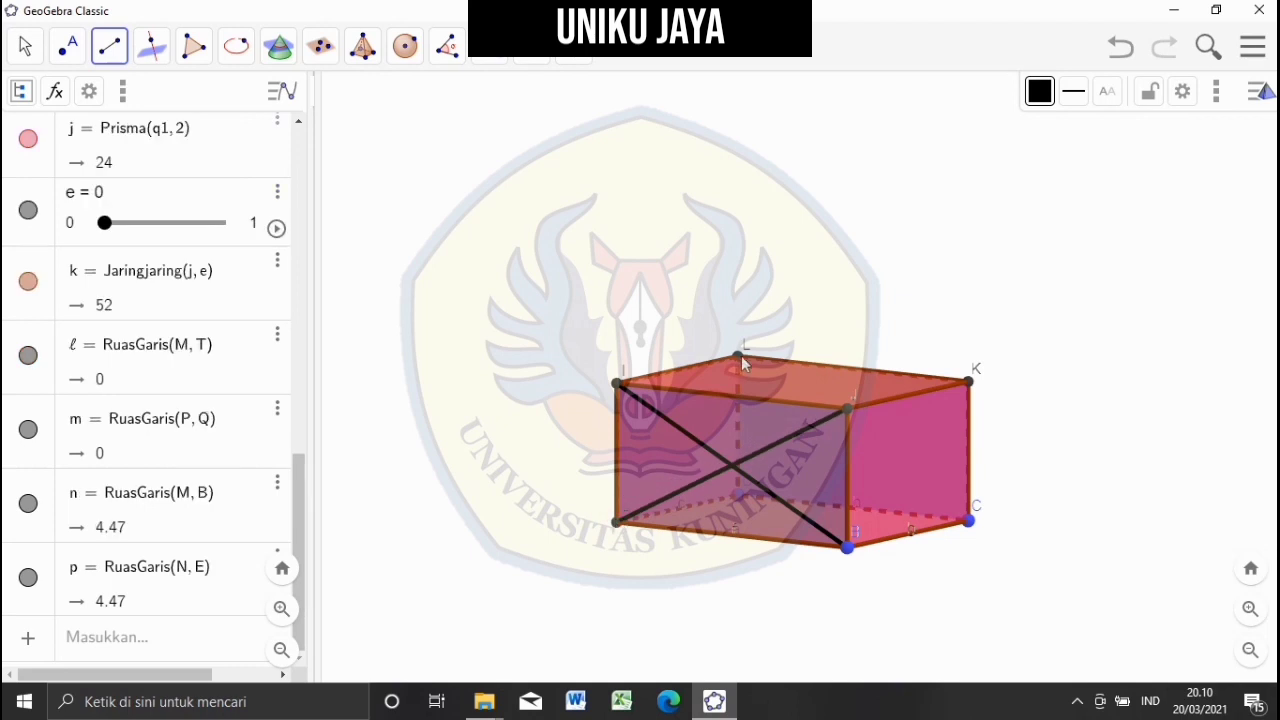
click(969, 521)
click(969, 381)
click(735, 494)
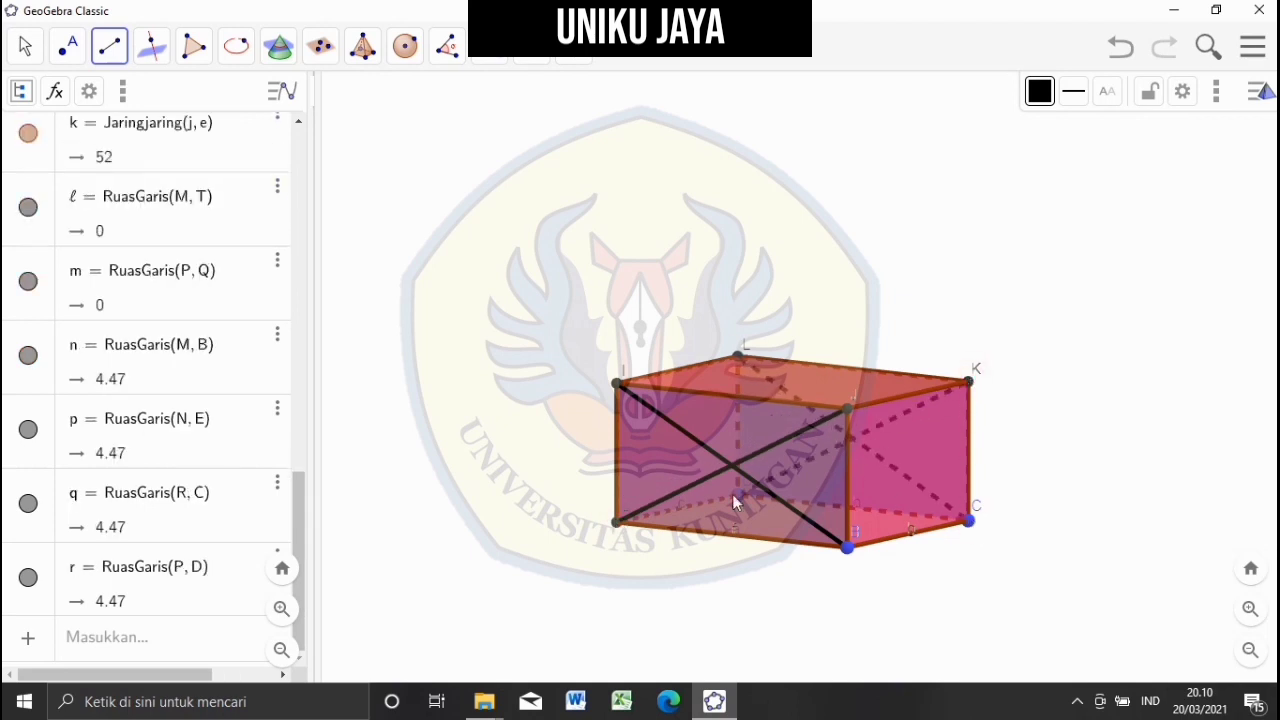
- Draw a line through the diagonal intersections of faces ABJI and DCKL, and start the automatic rotation of the 3D view
click(108, 48)
click(224, 101)
click(731, 465)
click(853, 437)
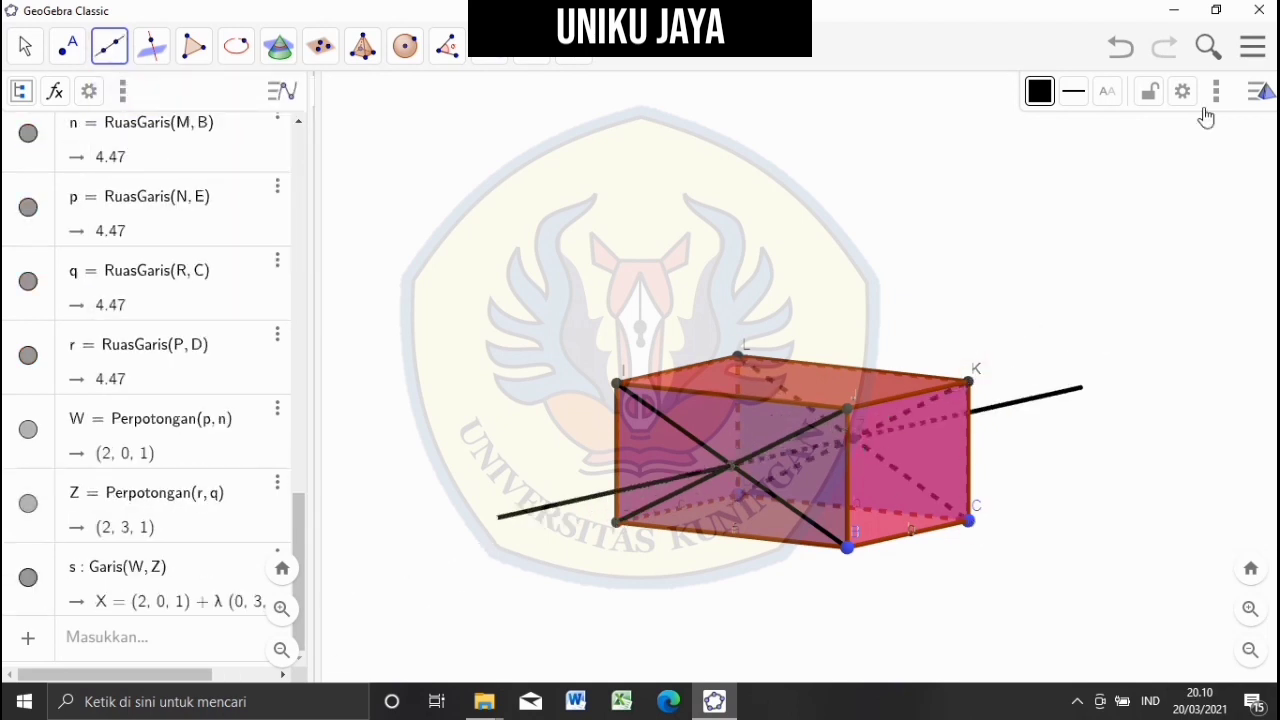
click(24, 47)
click(1117, 93)
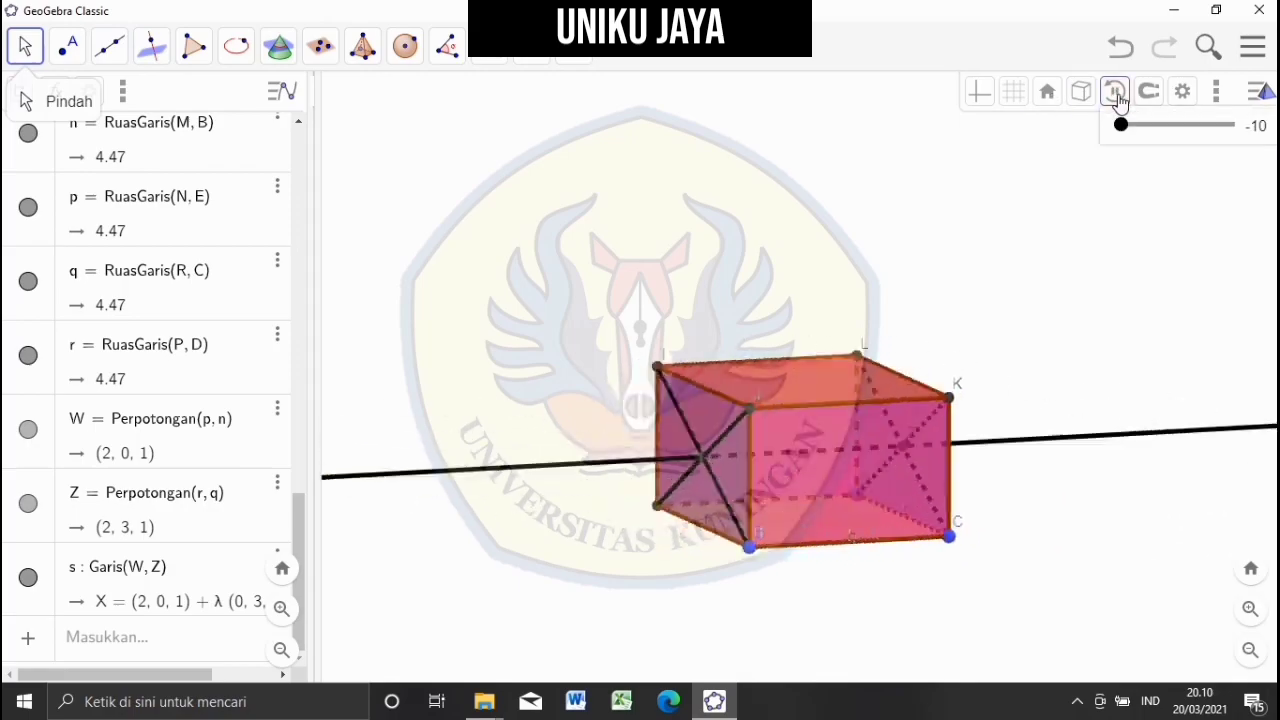